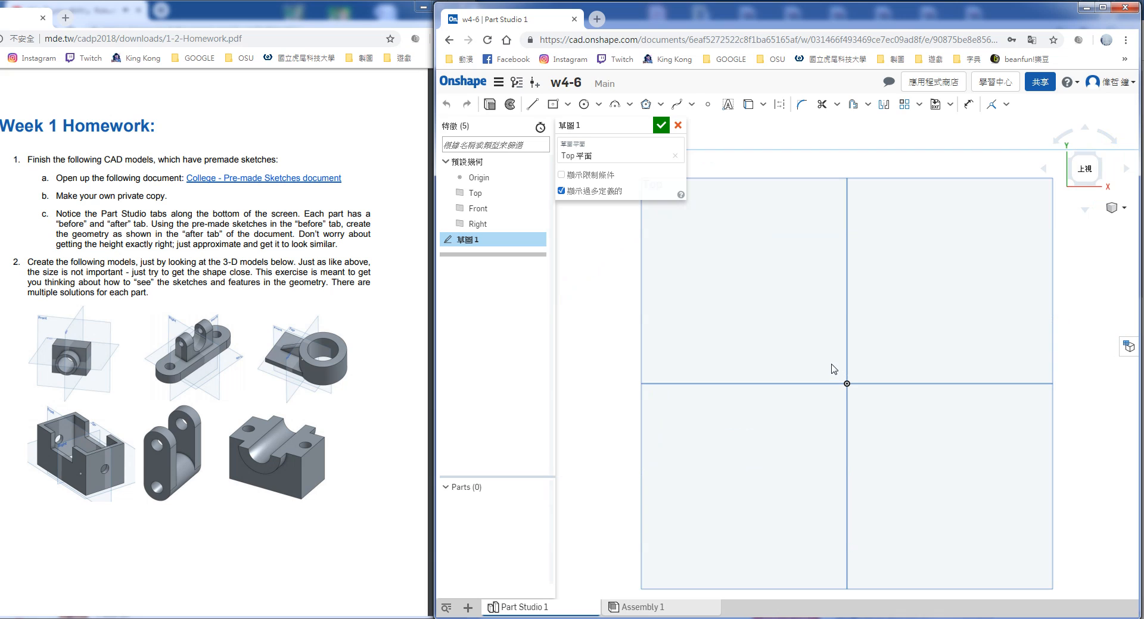
key(r)
click(846, 384)
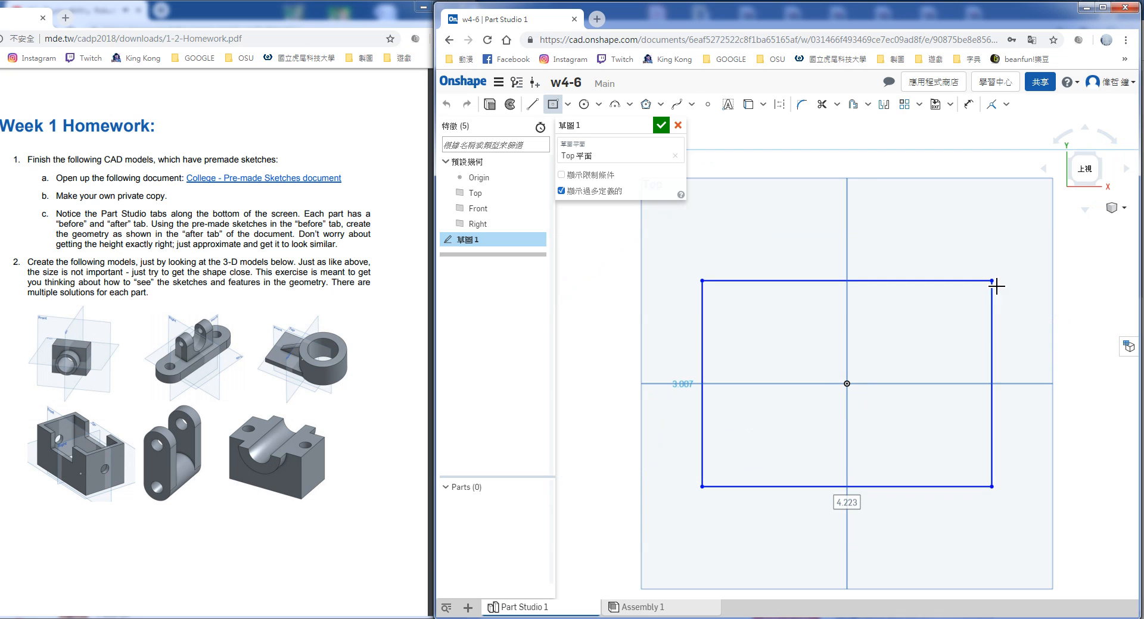
click(991, 280)
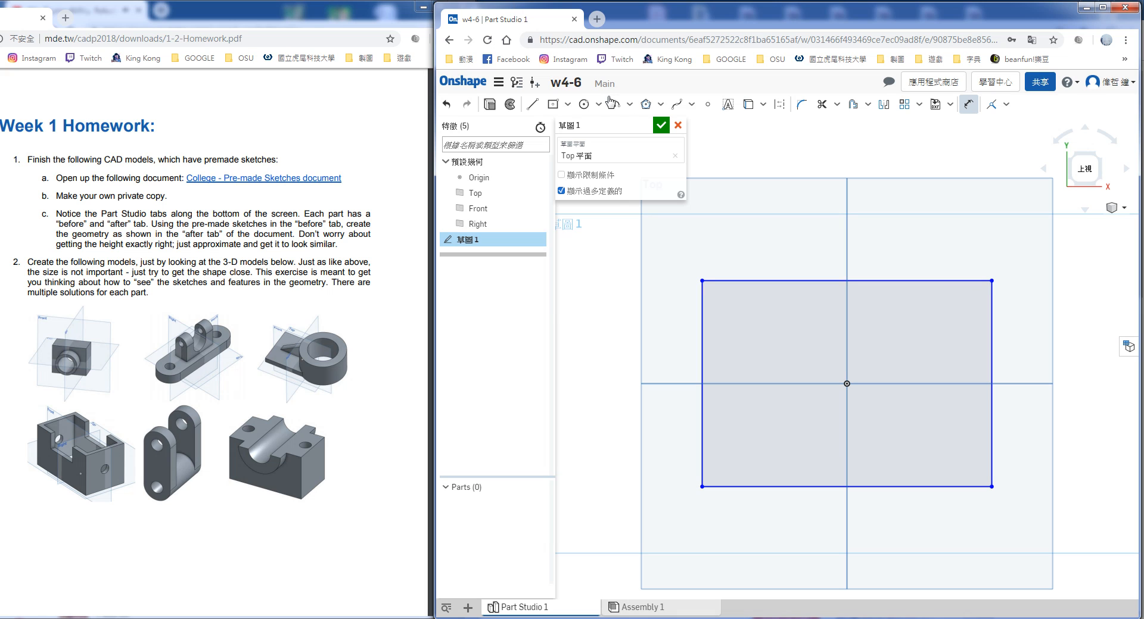
click(678, 125)
Set the workspace's default length unit to Millimeter
click(506, 85)
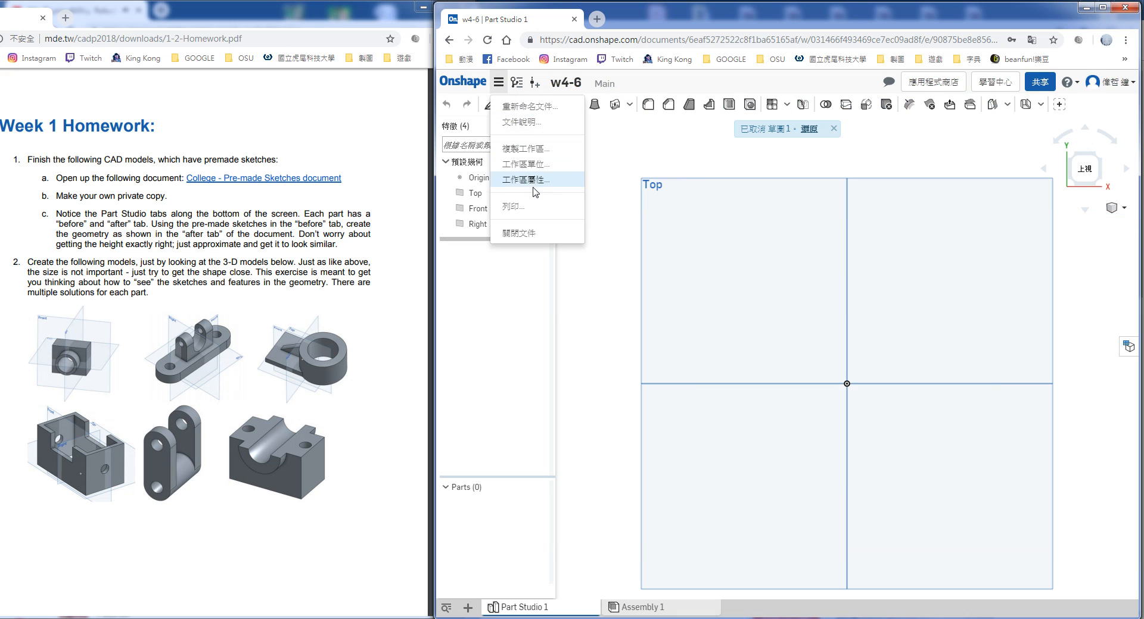
click(554, 161)
click(632, 205)
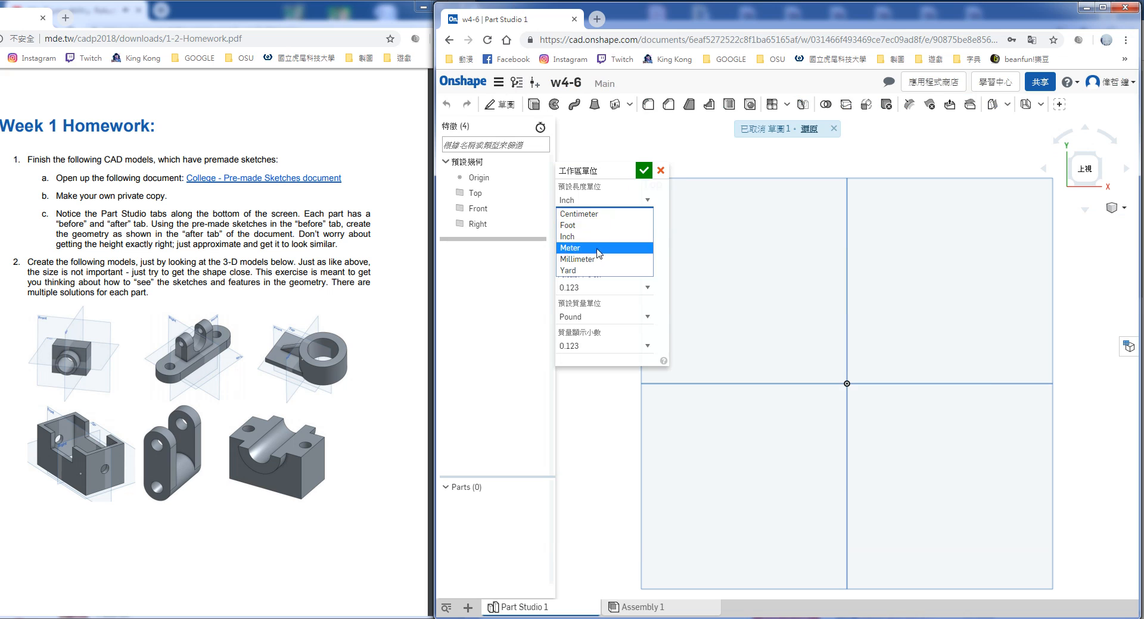
click(593, 253)
click(643, 171)
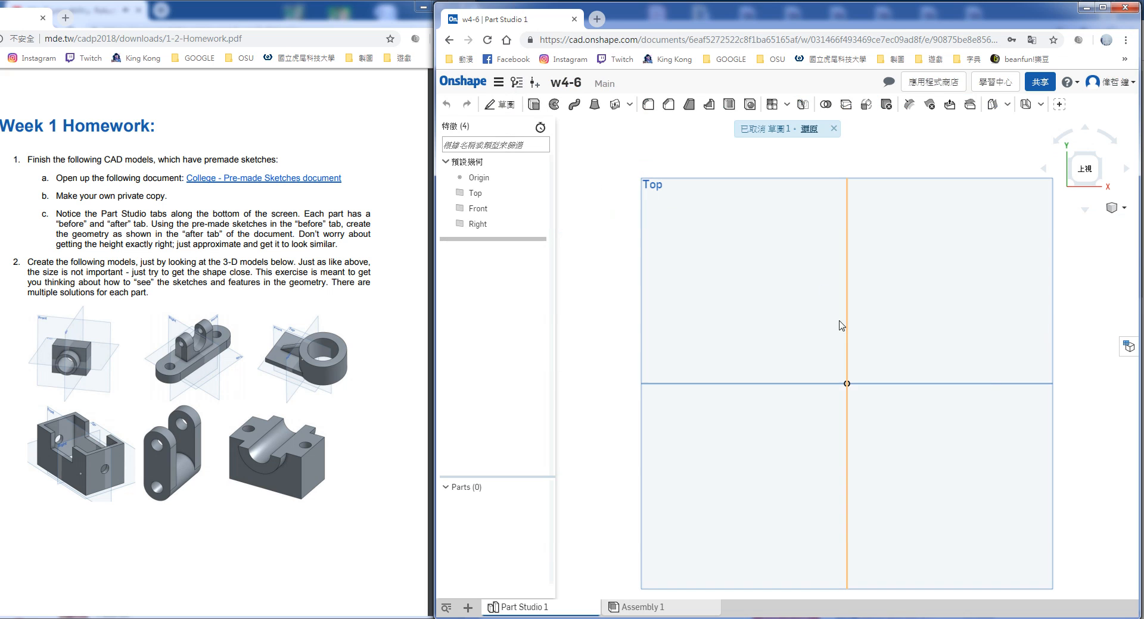
Start a sketch on the Top plane and draw a rectangle about 82 mm wide centred on the origin
click(776, 186)
key(shift+s)
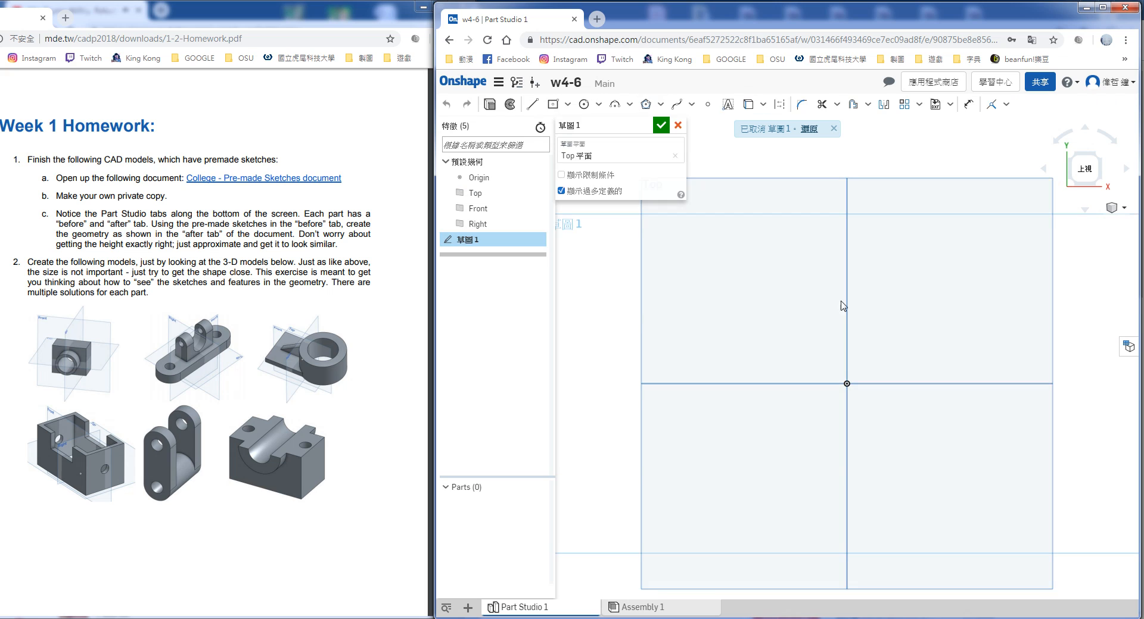
key(r)
click(846, 383)
click(957, 284)
Dimension the rectangle to 100 mm wide and 50 mm high
key(d)
click(930, 283)
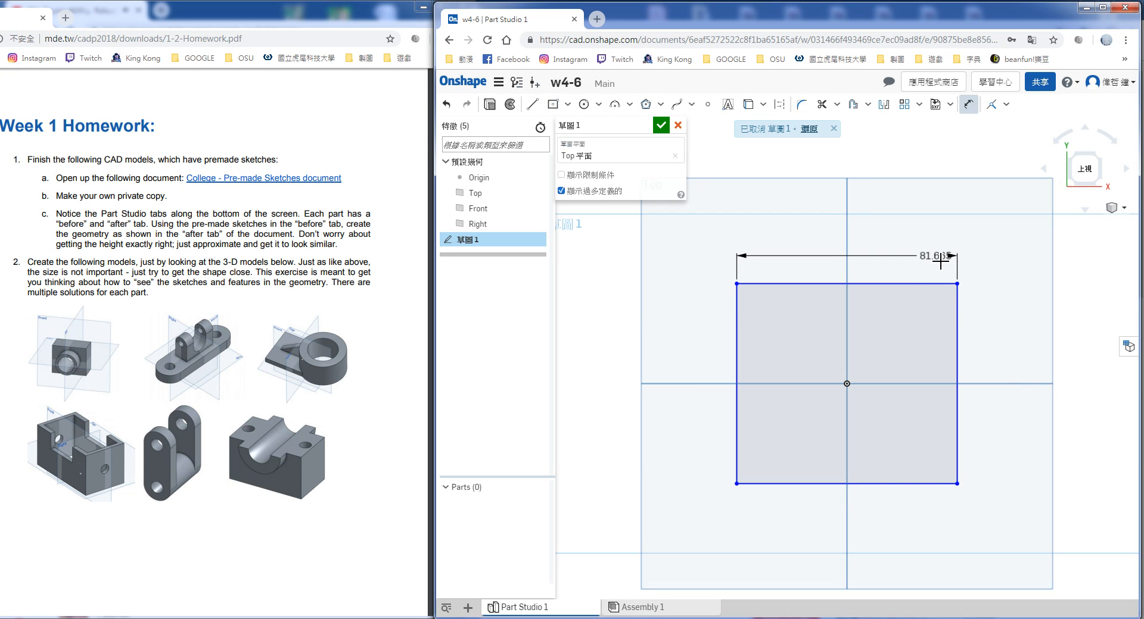
click(939, 259)
text(1000)
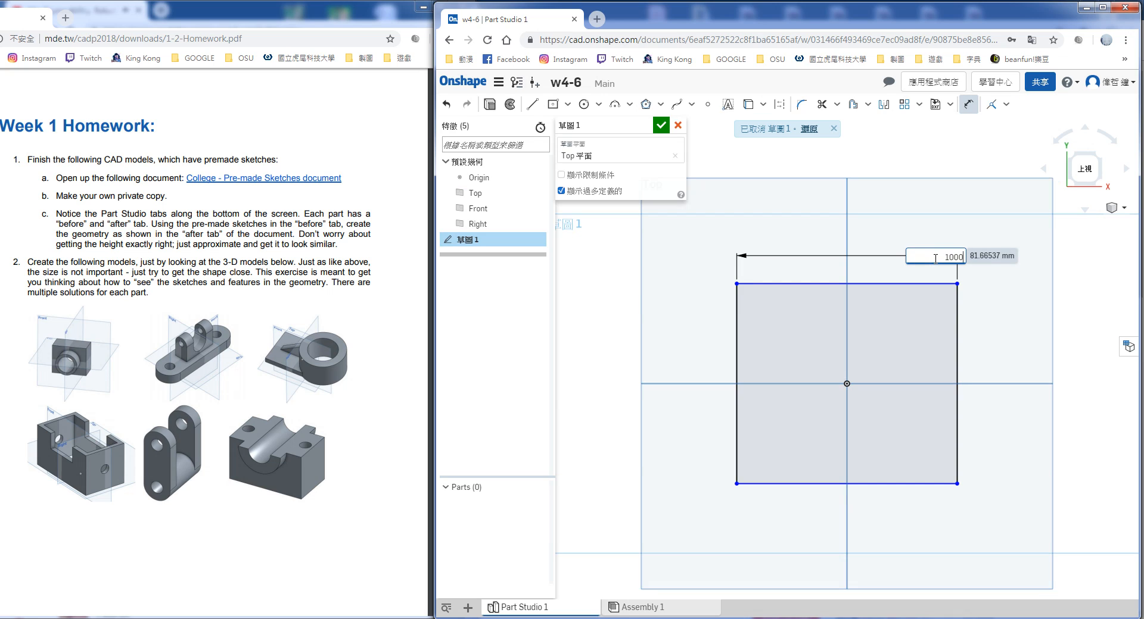
key(Return)
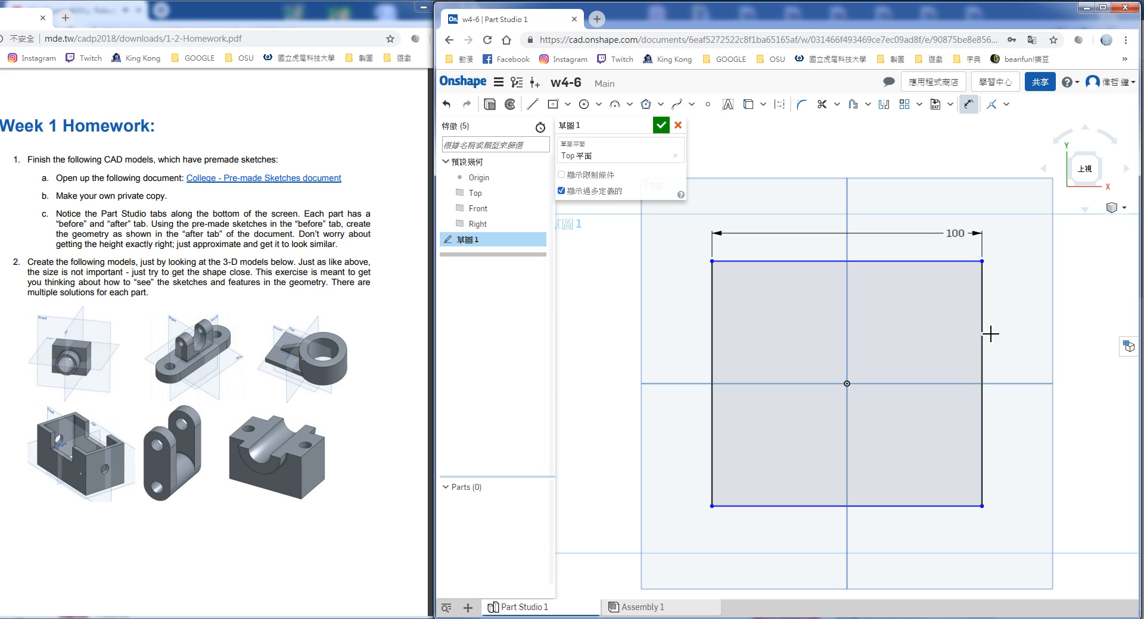
click(982, 332)
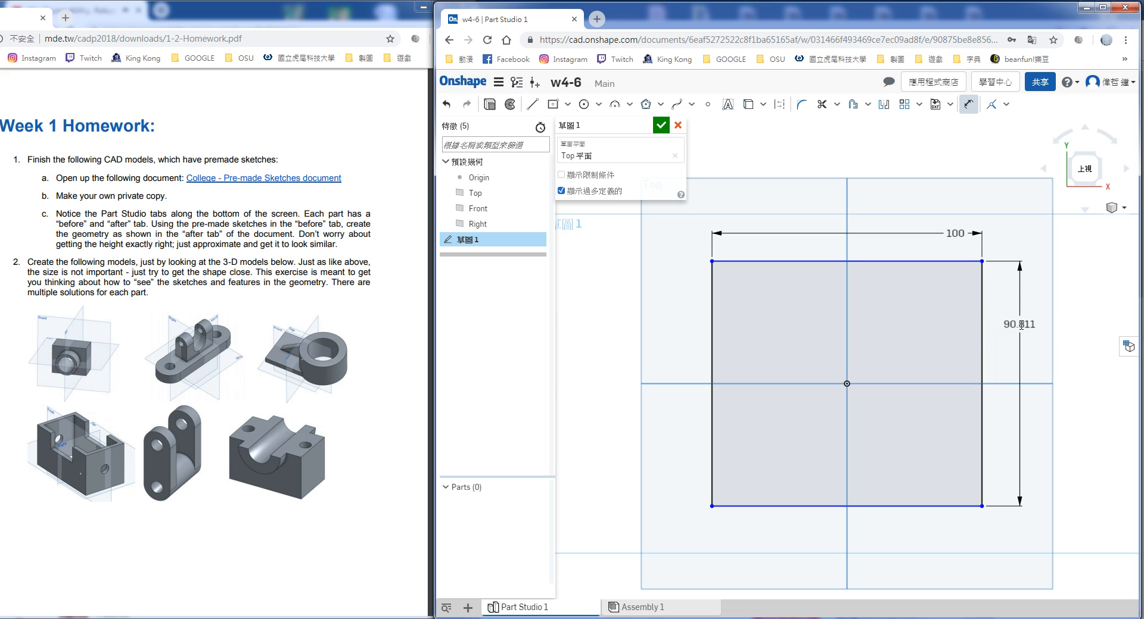
click(1018, 327)
text(50)
key(Return)
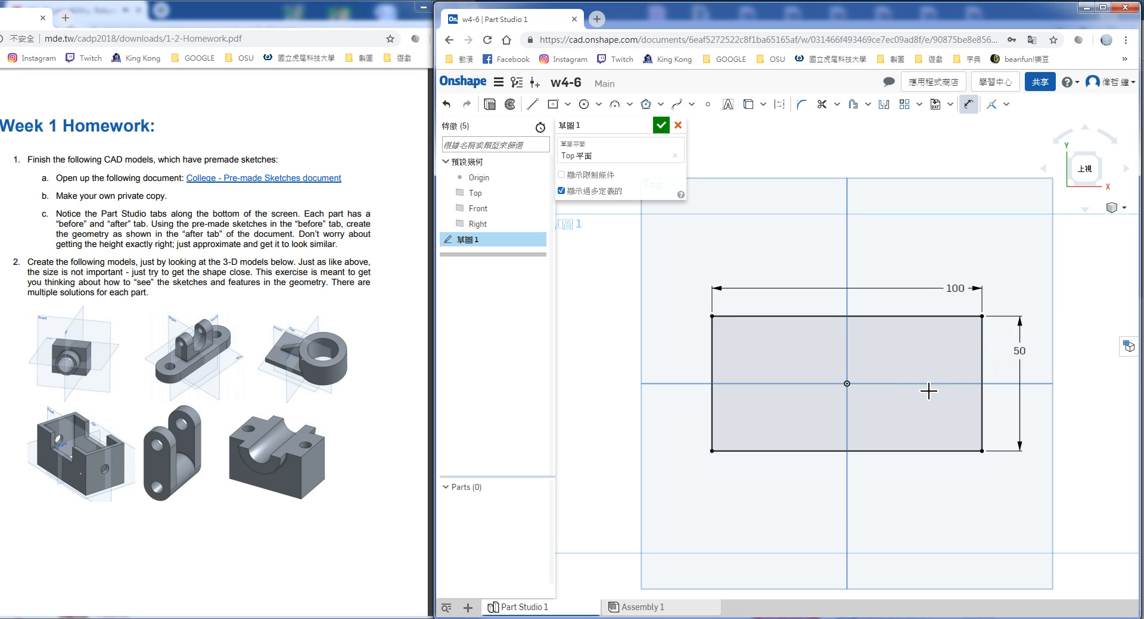
Sketch two circles about 19 mm in diameter on the horizontal centreline, one near each short side of the rectangle
key(c)
click(754, 384)
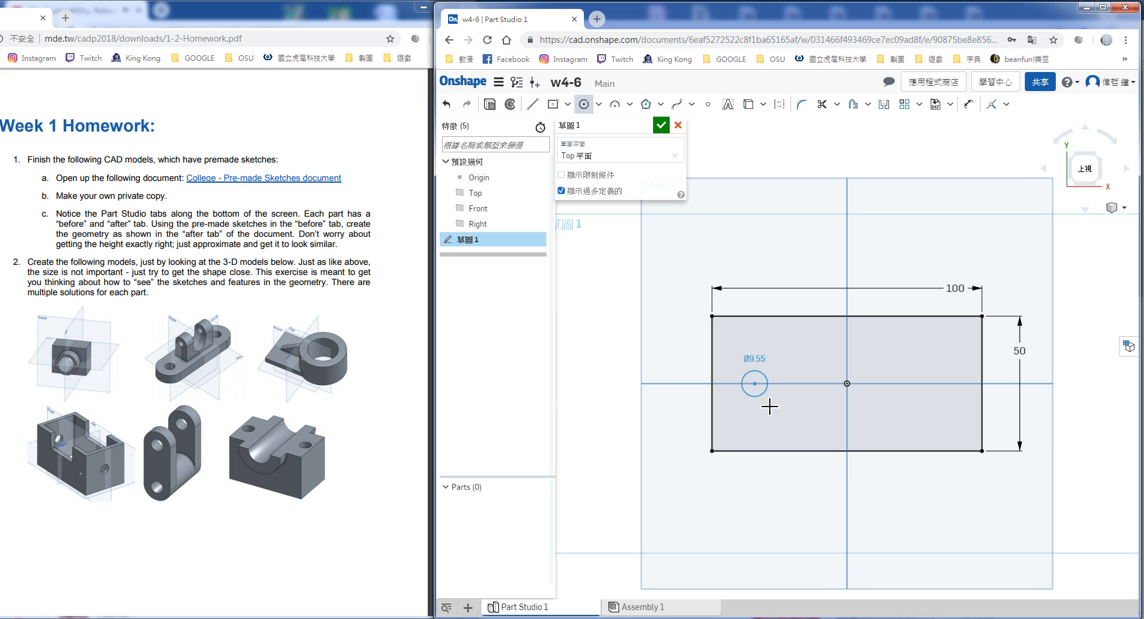
click(779, 385)
click(949, 384)
click(960, 408)
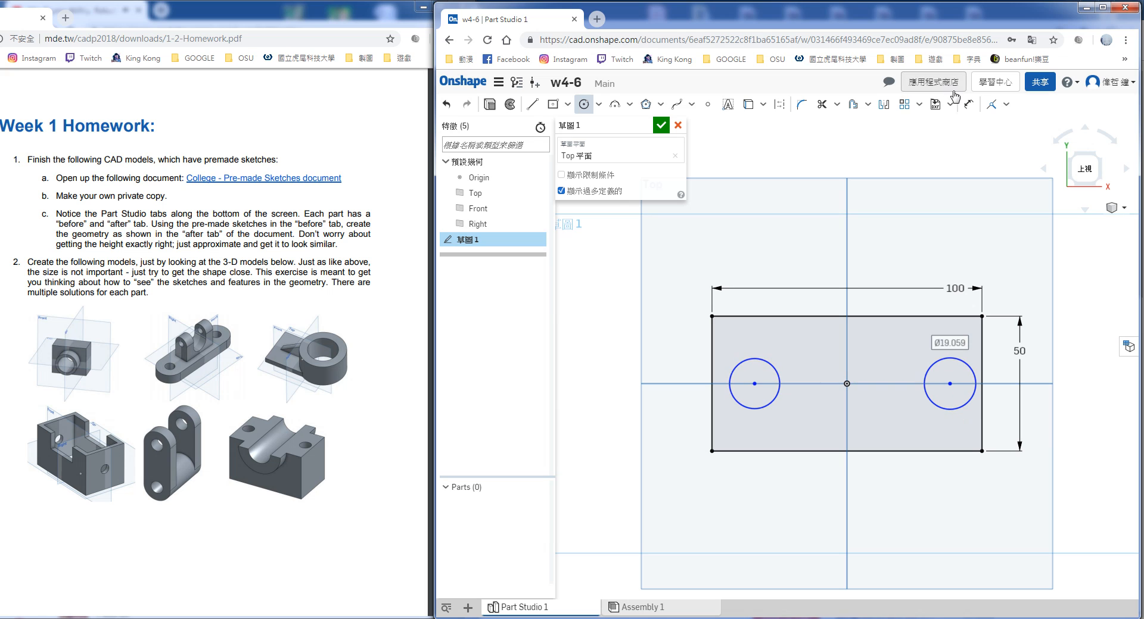
Make the two circles symmetric about the vertical centreline through the origin
click(1006, 105)
click(1014, 327)
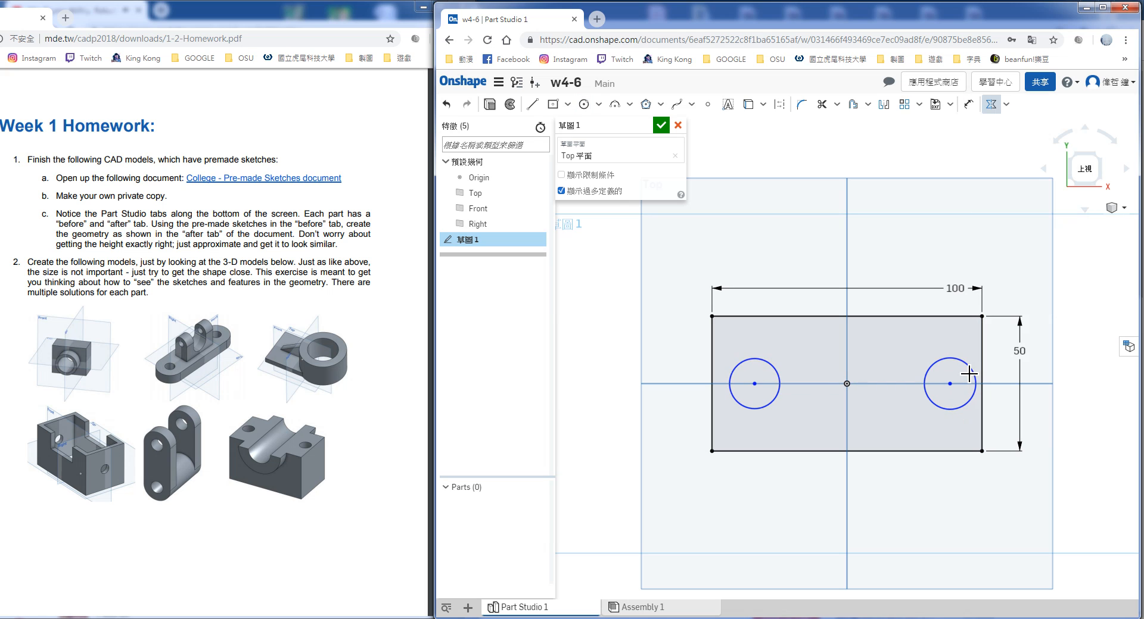
click(972, 370)
click(778, 371)
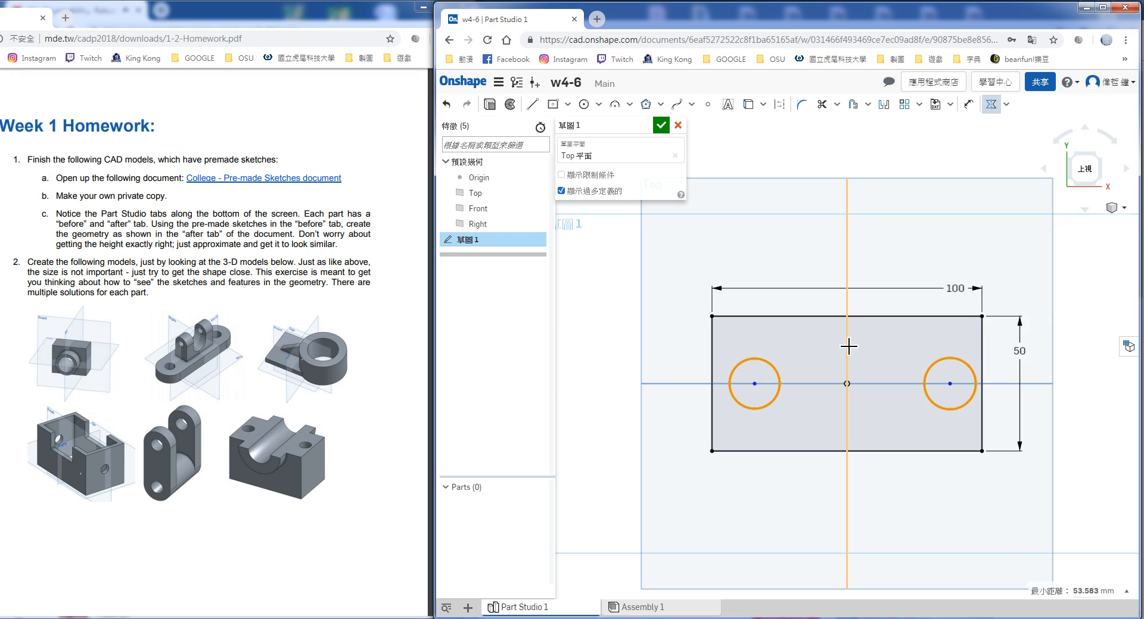
click(847, 346)
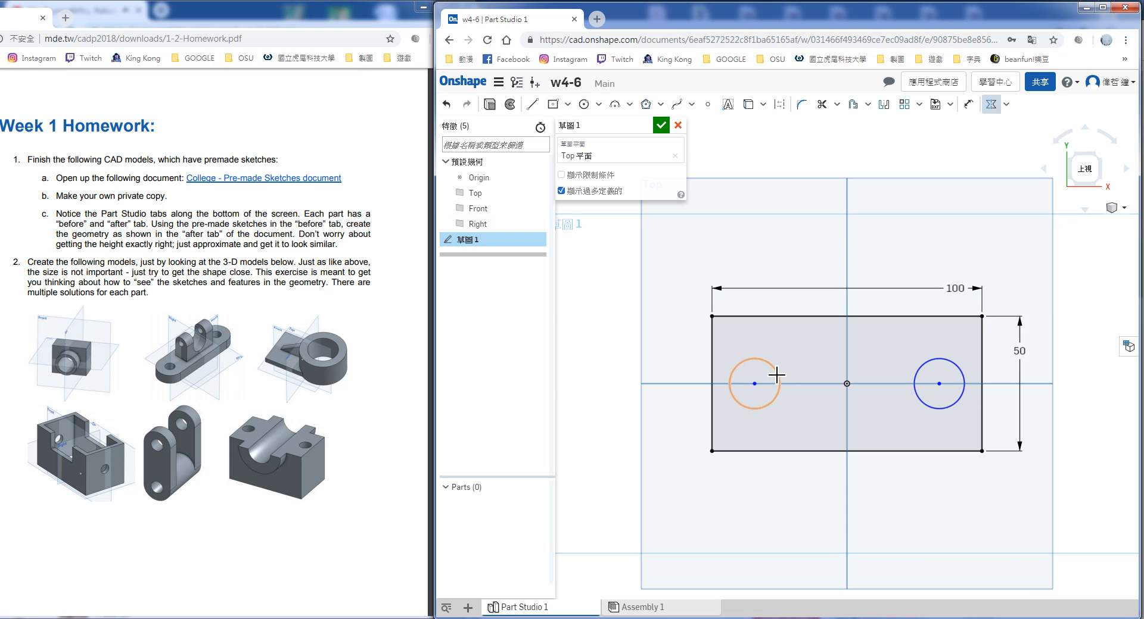
Apply an Equal constraint between the two circles
key(e)
click(775, 375)
click(930, 371)
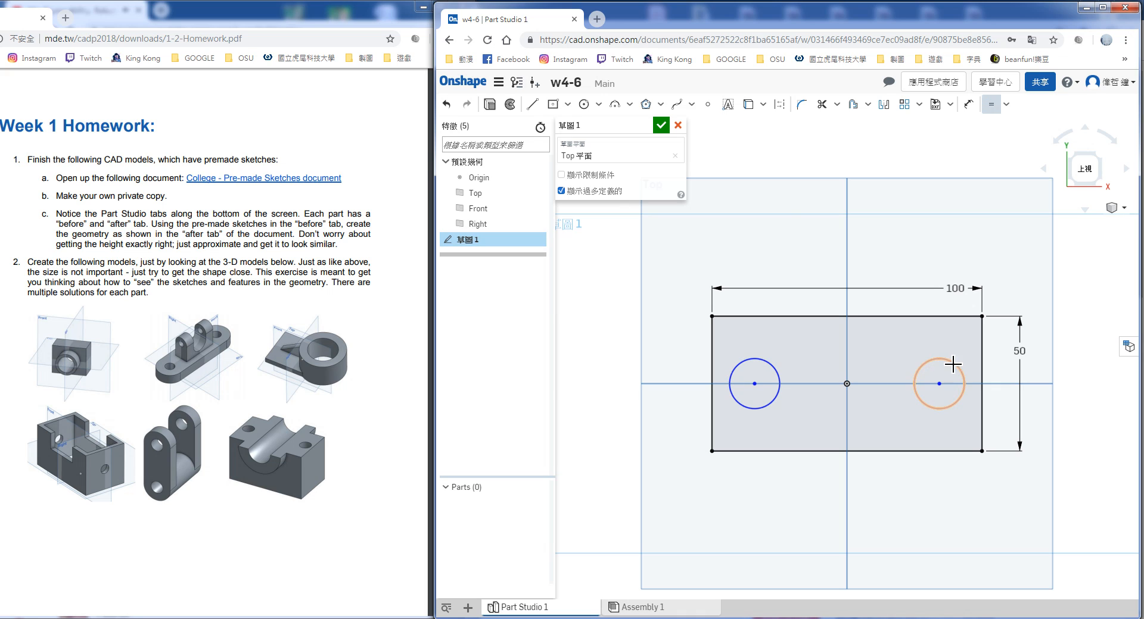
Add a 10 mm diameter dimension to the right-hand circle
key(d)
click(939, 359)
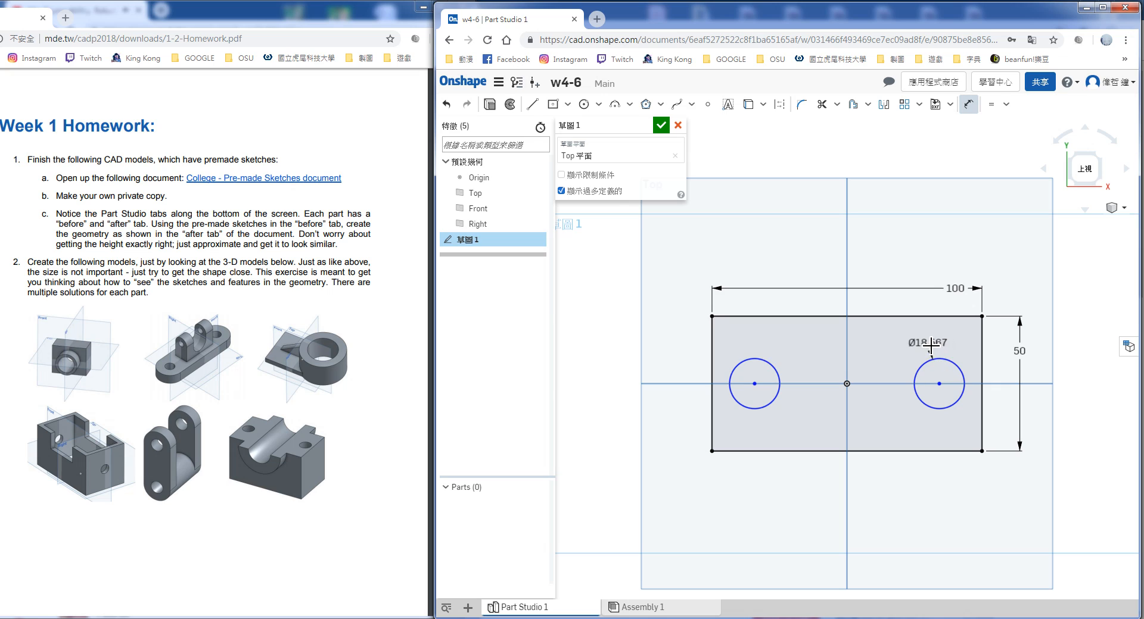
click(914, 337)
text(10)
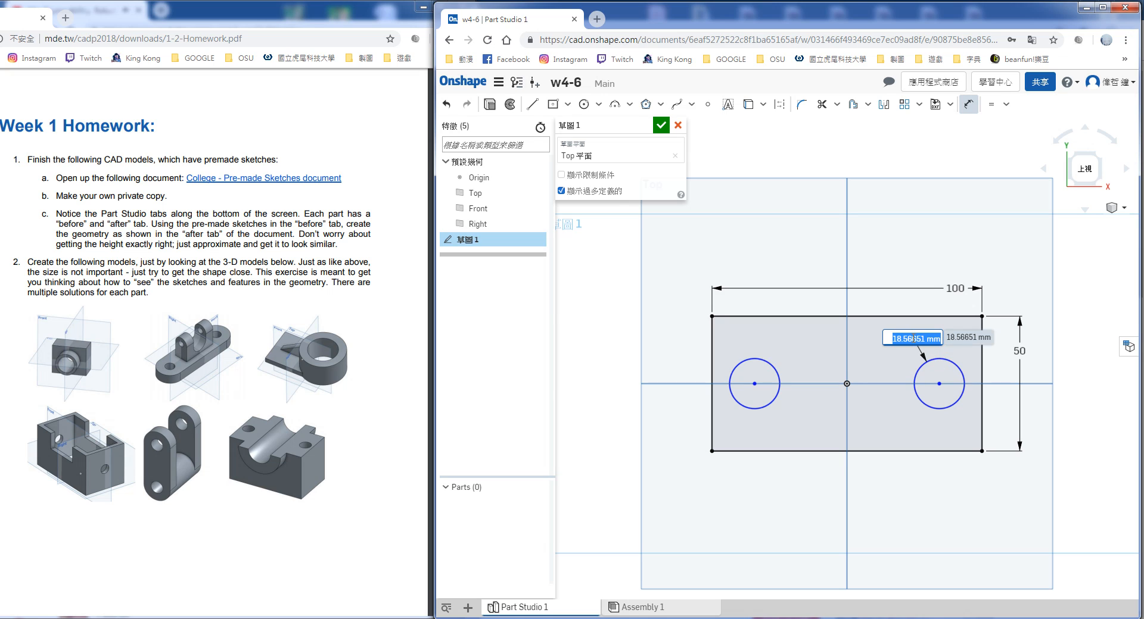
key(Return)
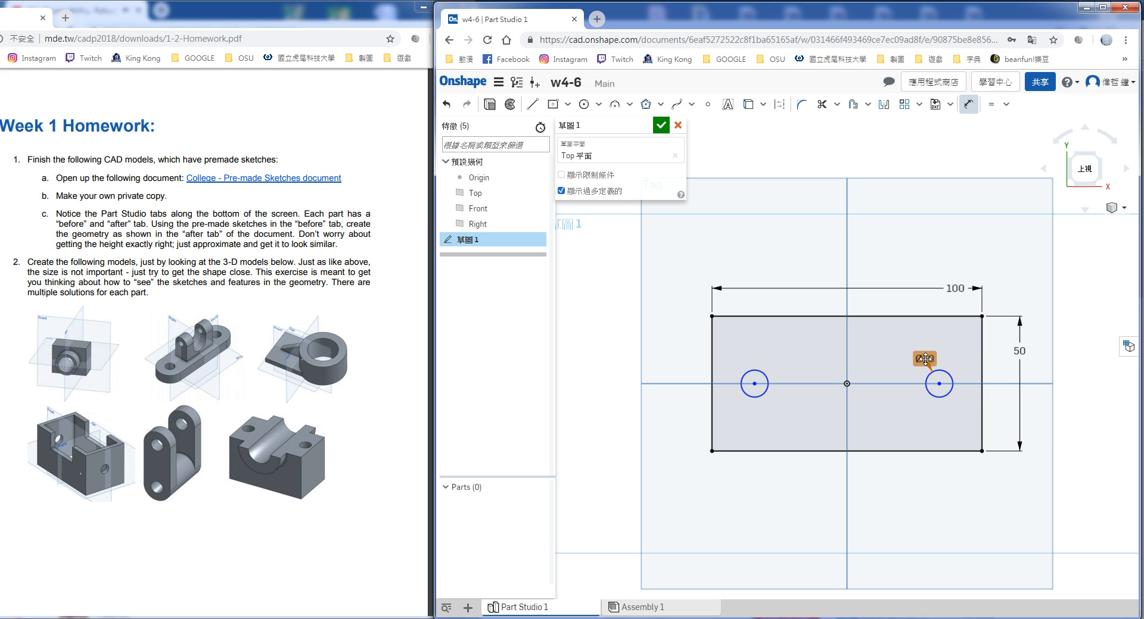
Edit the circle's diameter dimension, trying 20 mm and settling on 15 mm
double_click(925, 359)
text(20)
key(Return)
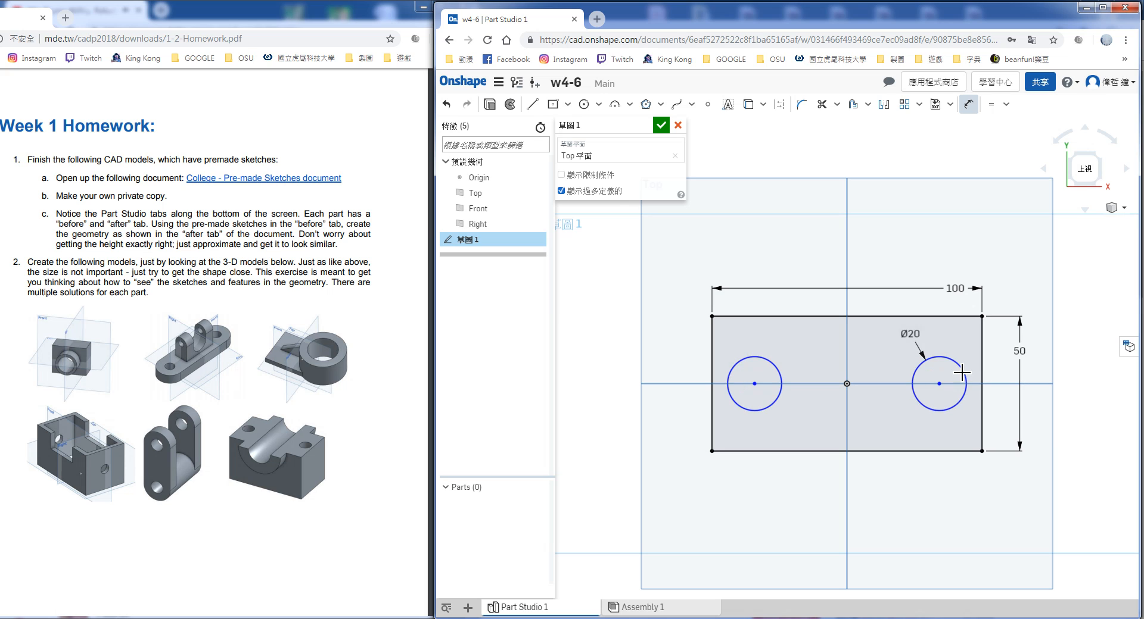
double_click(910, 332)
text(15)
key(Return)
Try to dimension the distance between the two circles' edges, and undo that dimension
click(948, 371)
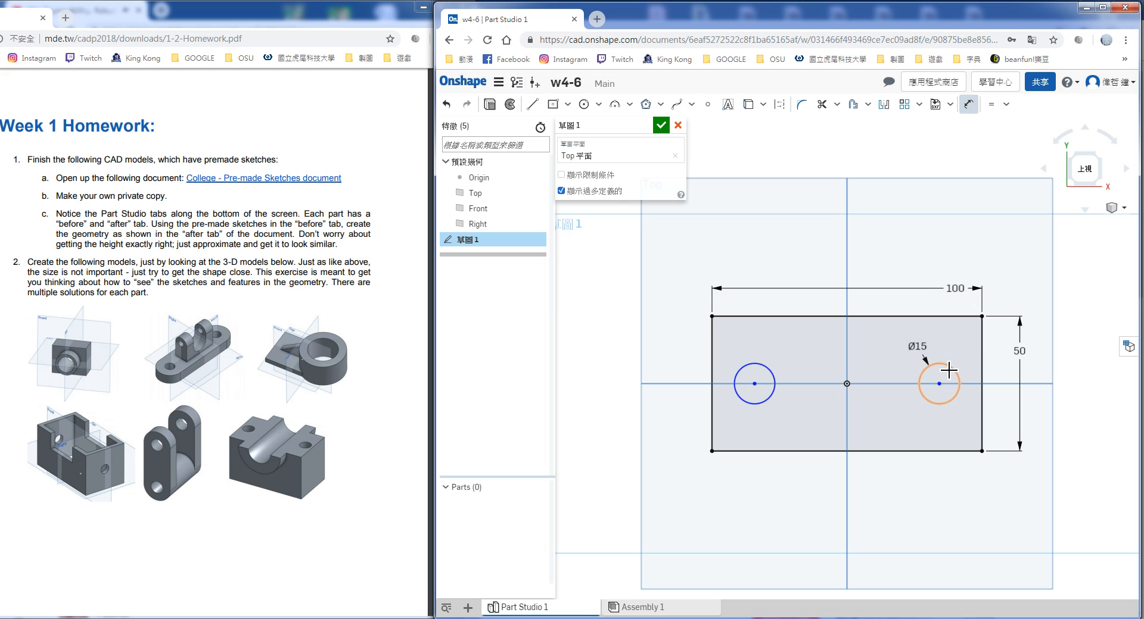
click(776, 374)
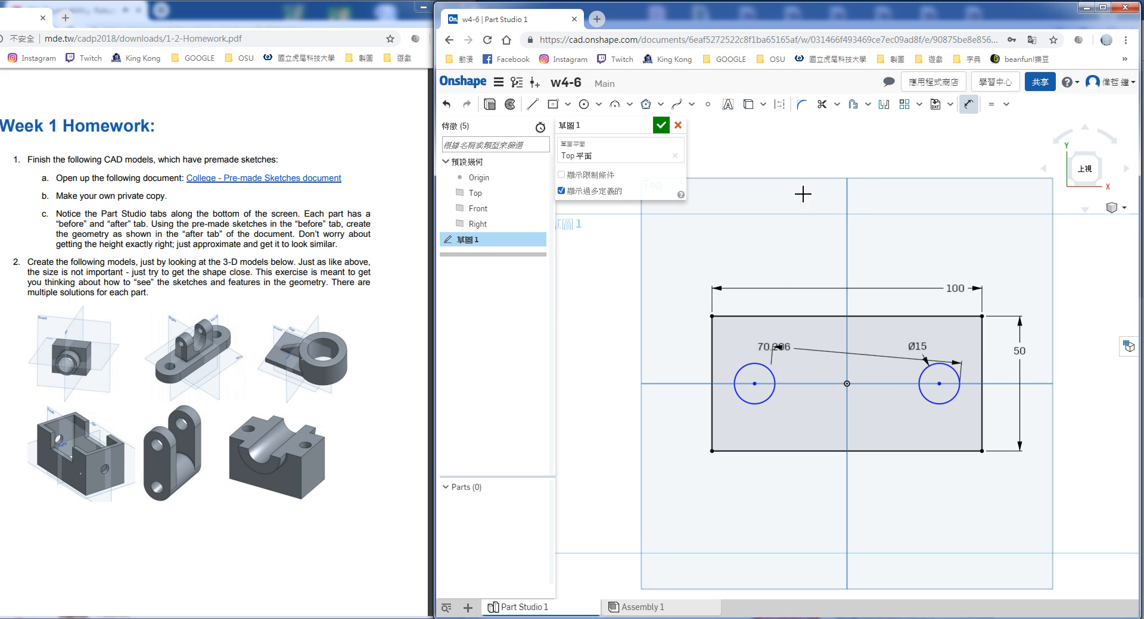
click(798, 232)
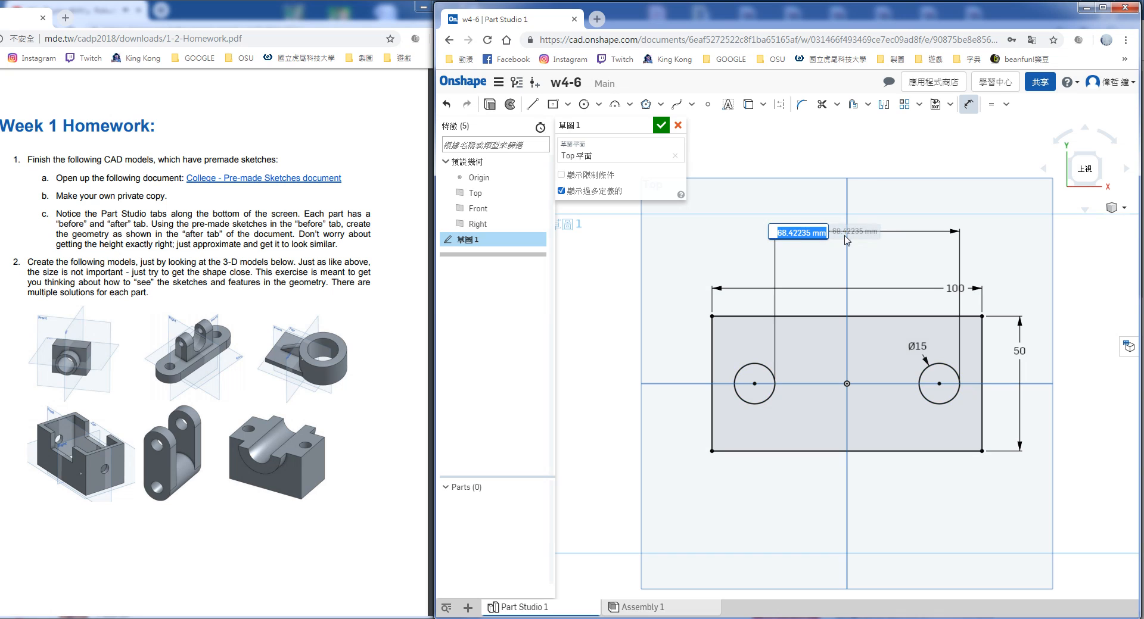
key(Return)
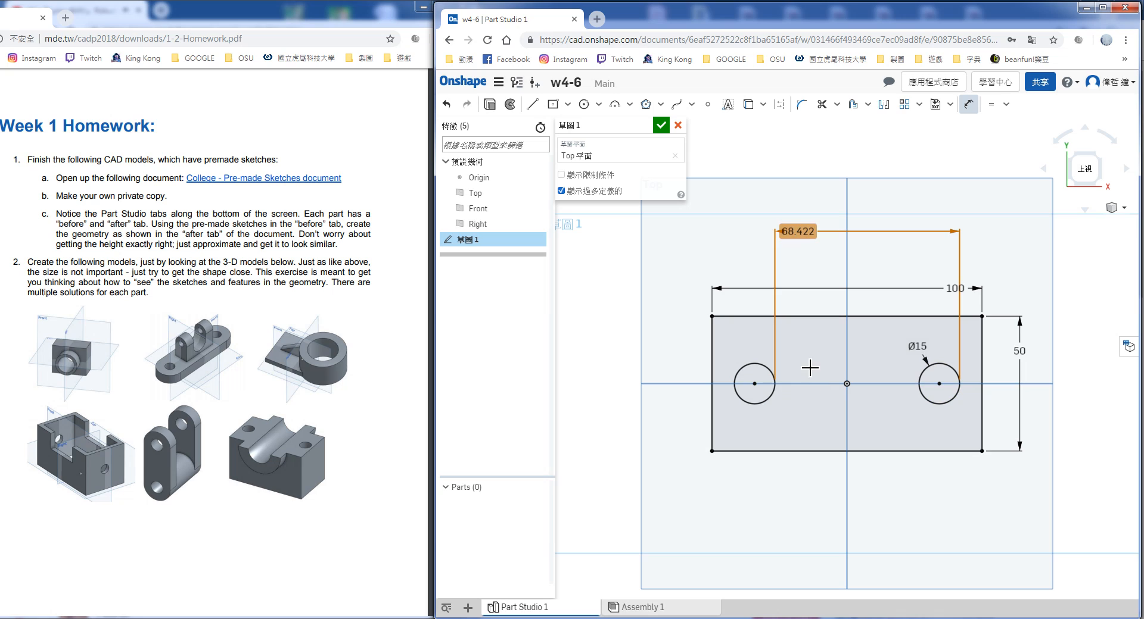
key(ctrl+z)
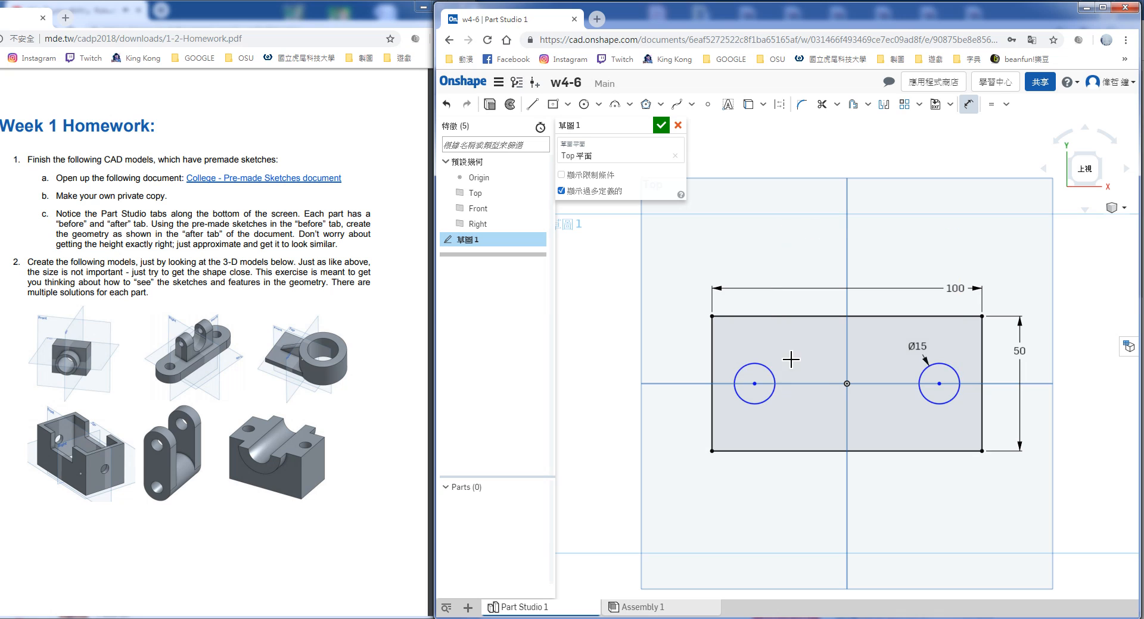
Dimension the distance between the two circle centres at 98 mm
click(754, 383)
click(938, 383)
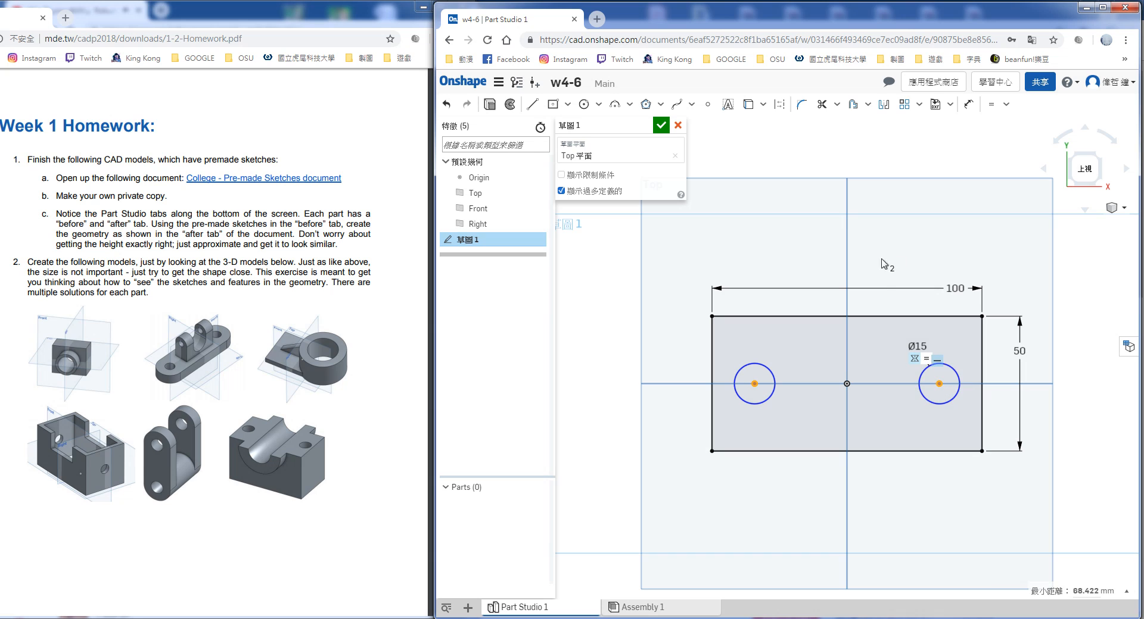
key(d)
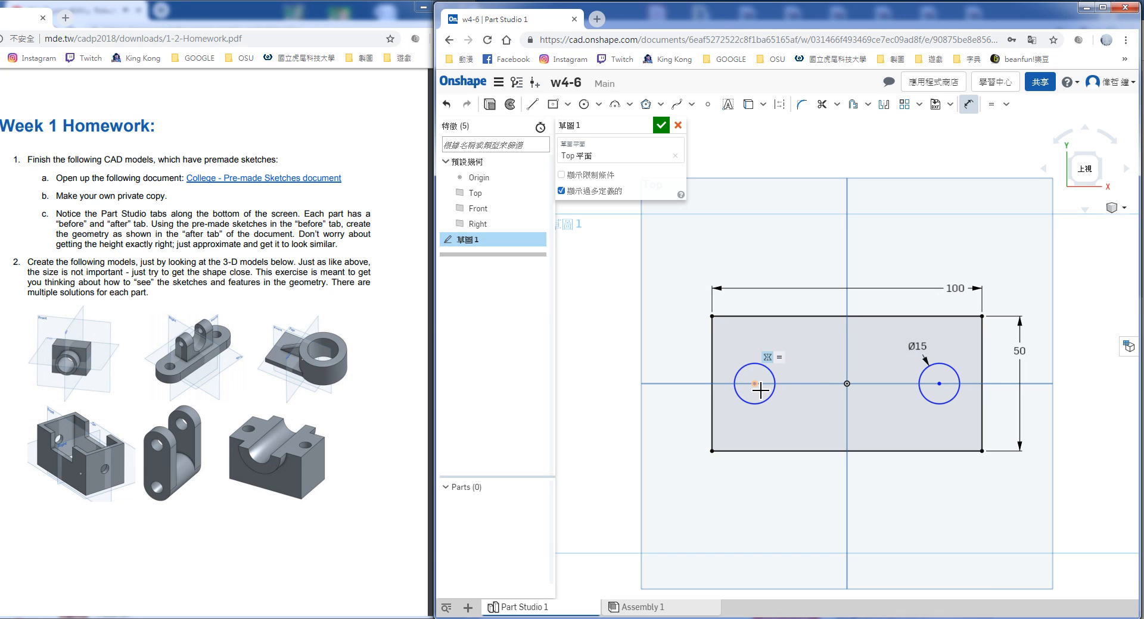
click(938, 384)
click(754, 384)
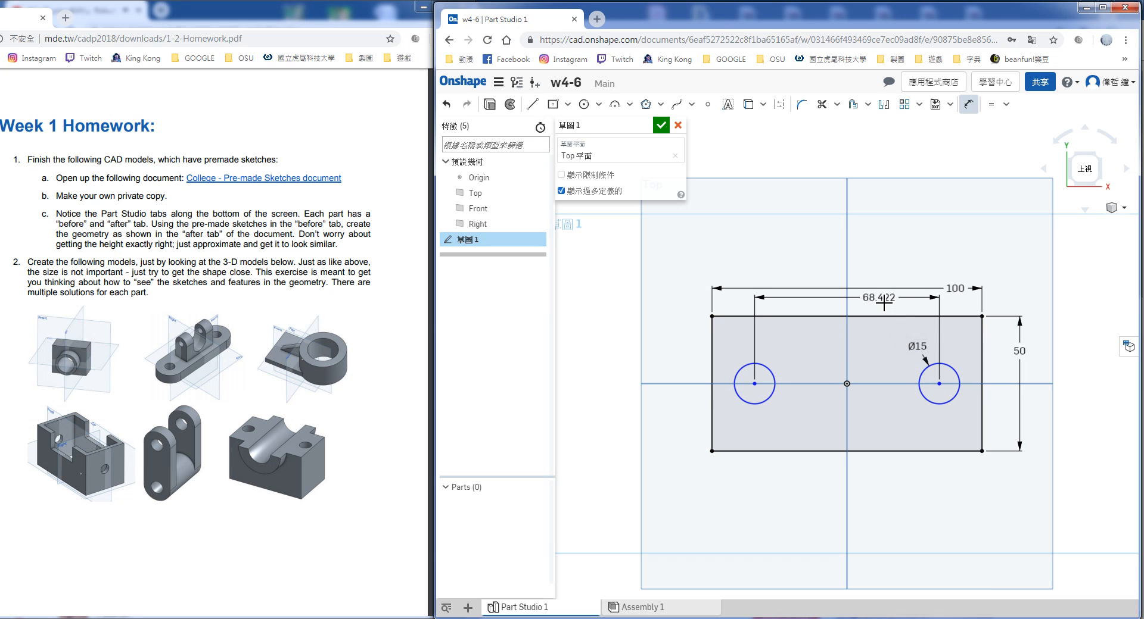
click(884, 304)
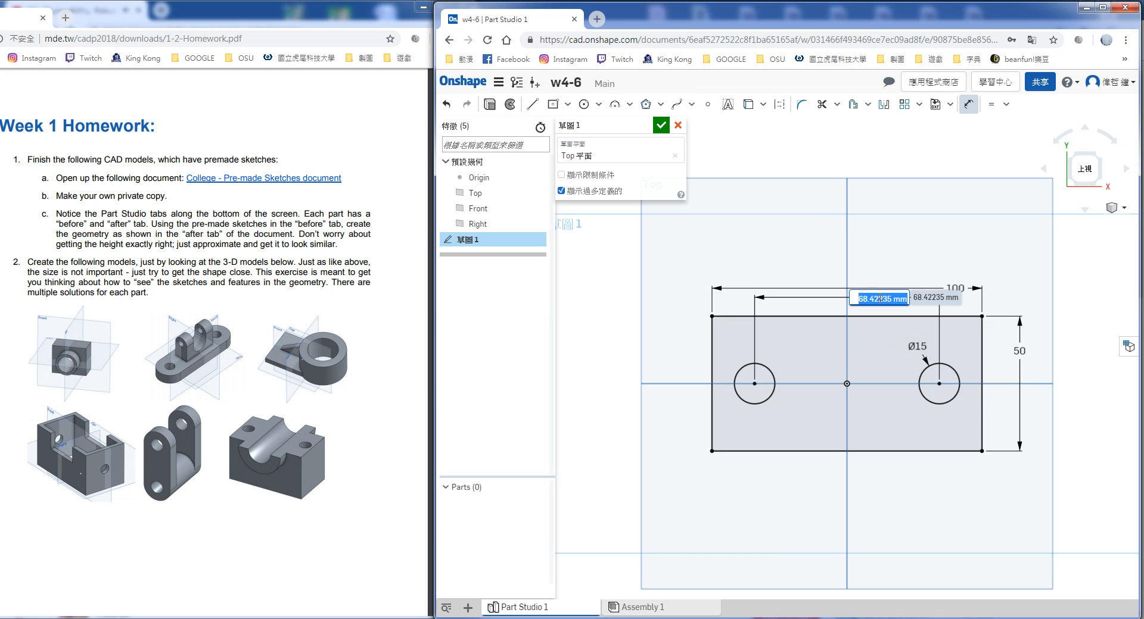
text(98)
key(Return)
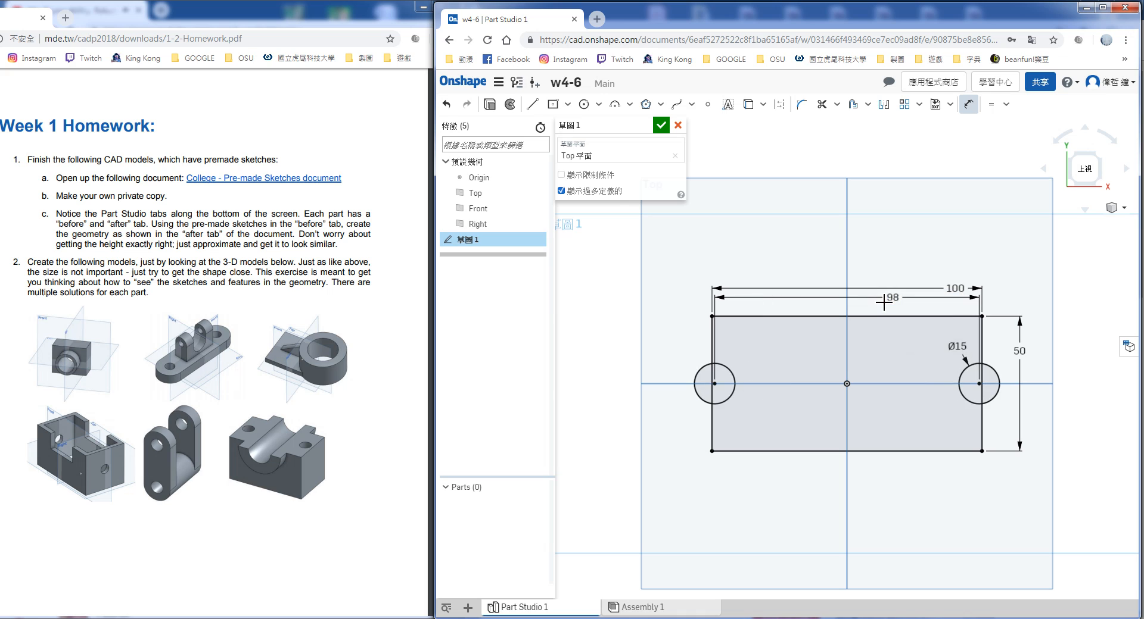
Change the distance between the circle centres to 78 mm
double_click(893, 296)
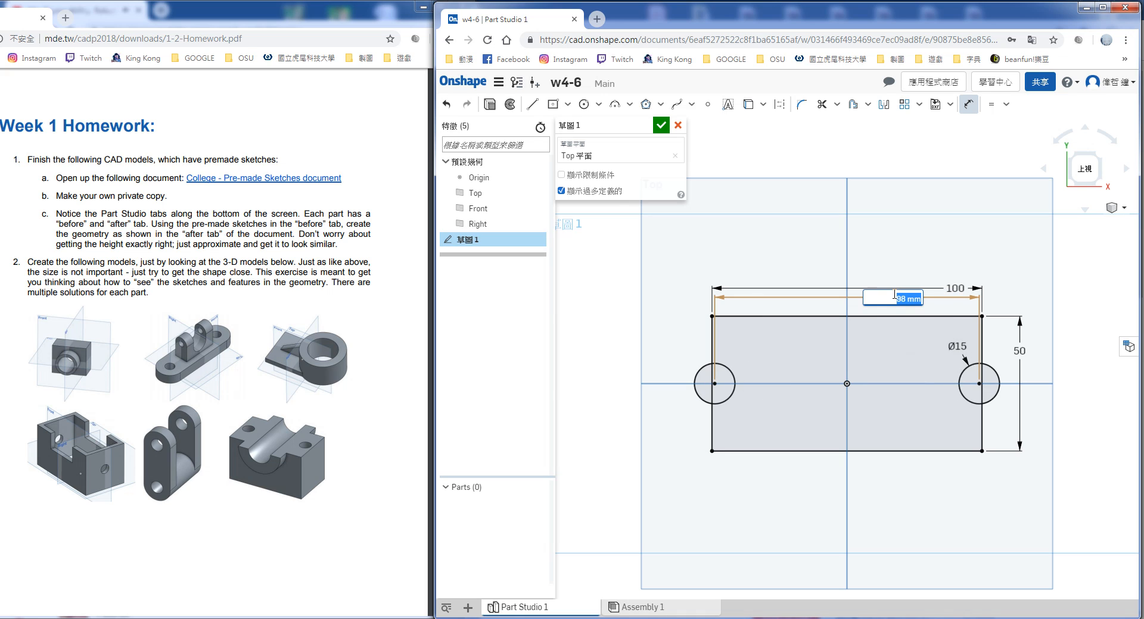
text(88)
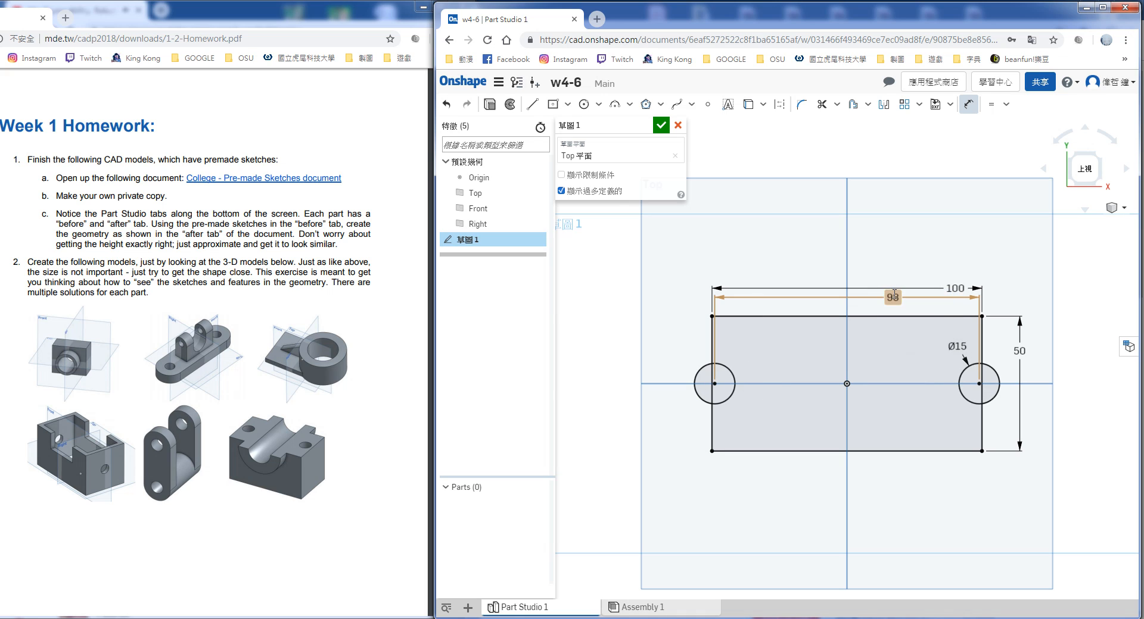
key(Return)
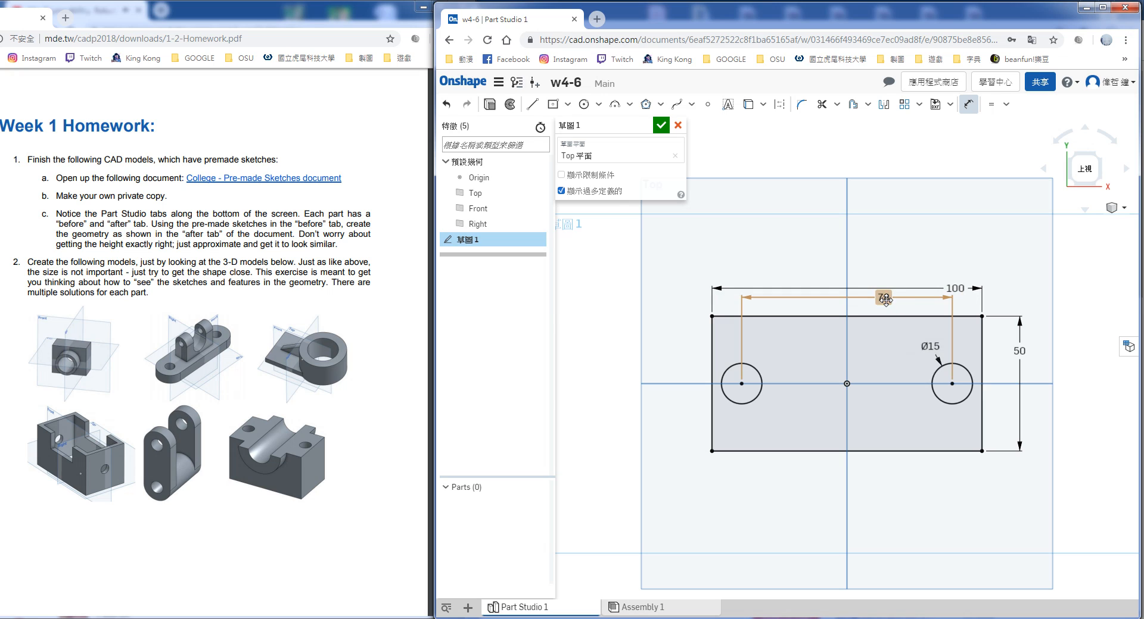
Set the spacing between the circle centres to 89 mm
double_click(891, 296)
text(88)
key(Return)
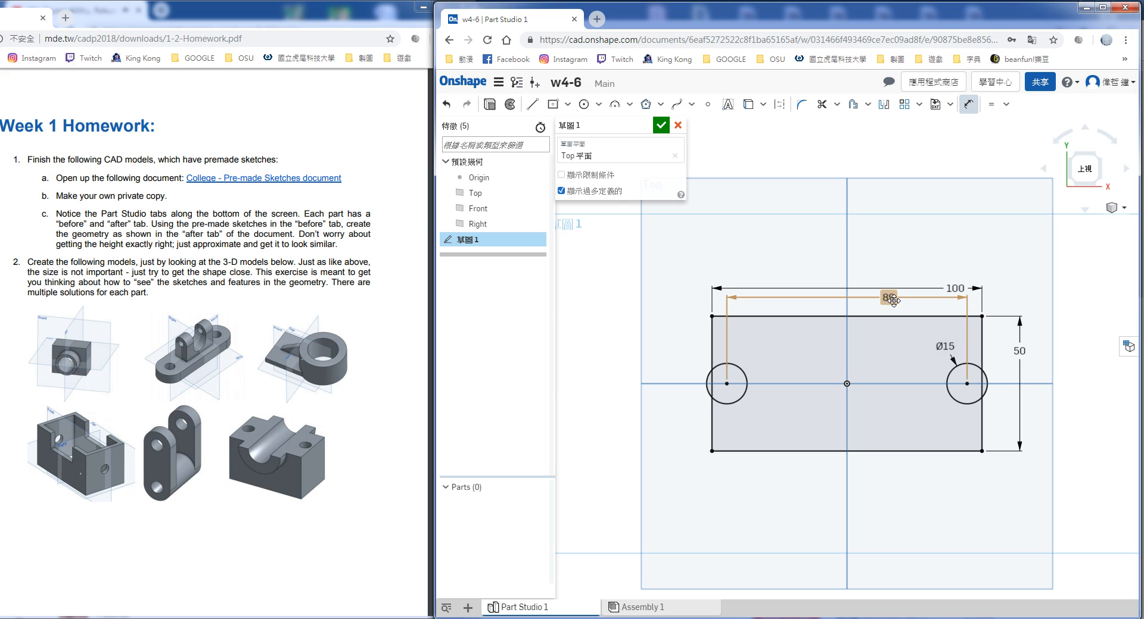
Set the spacing between the two circle centres to 79 mm
double_click(891, 299)
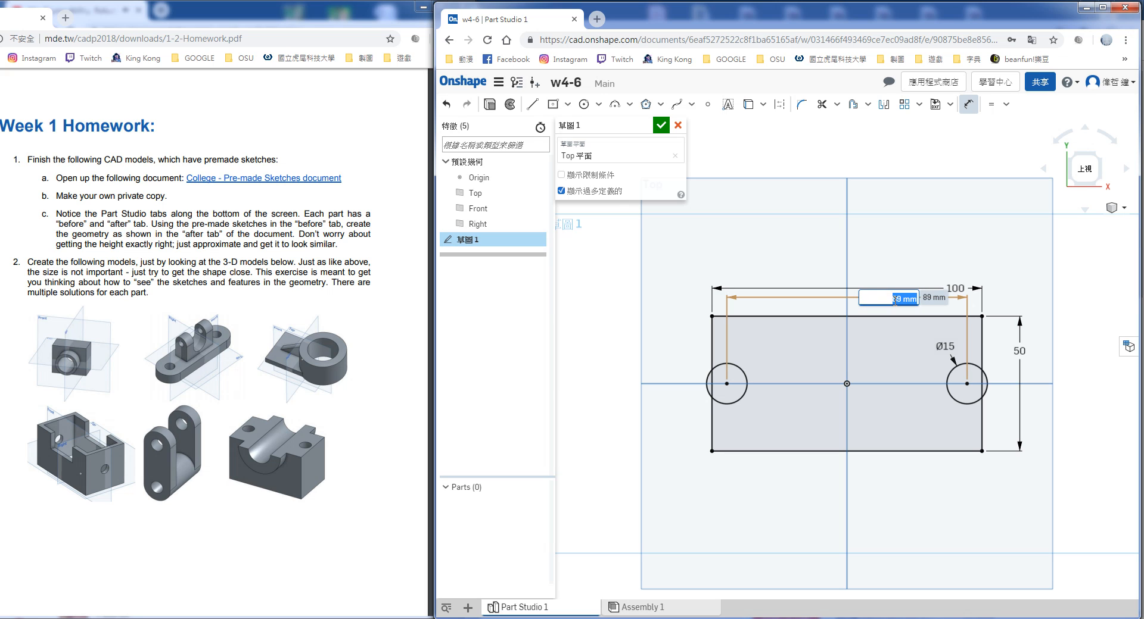
text(79)
key(Return)
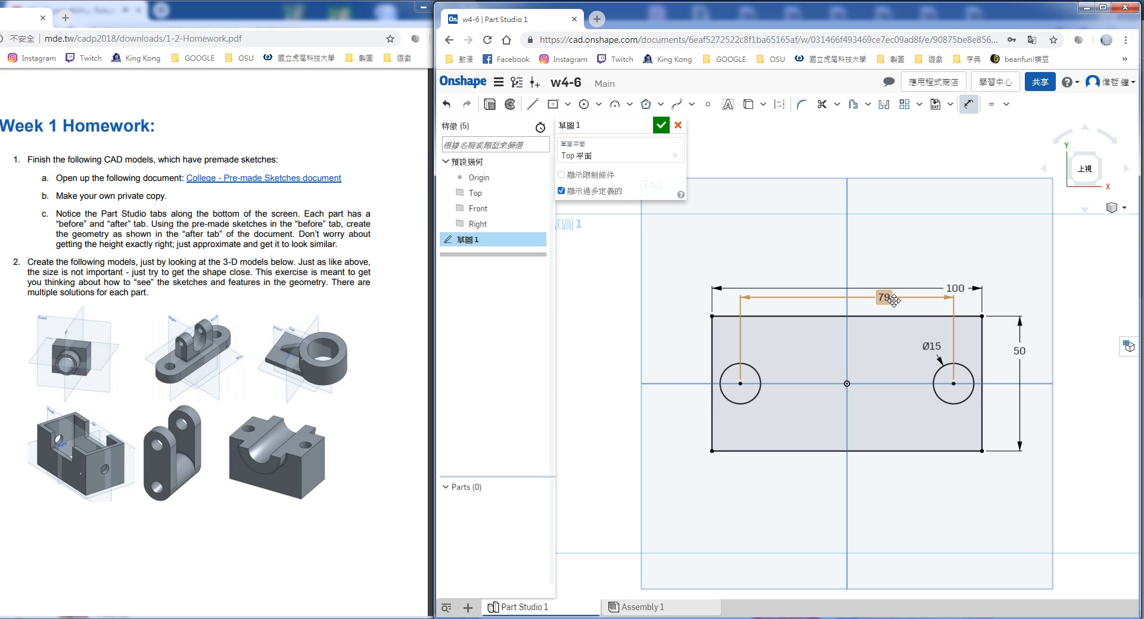
Finish the base sketch and extrude it to a depth of 70 mm as a new solid block with two holes
middle_drag(841, 433, 825, 382)
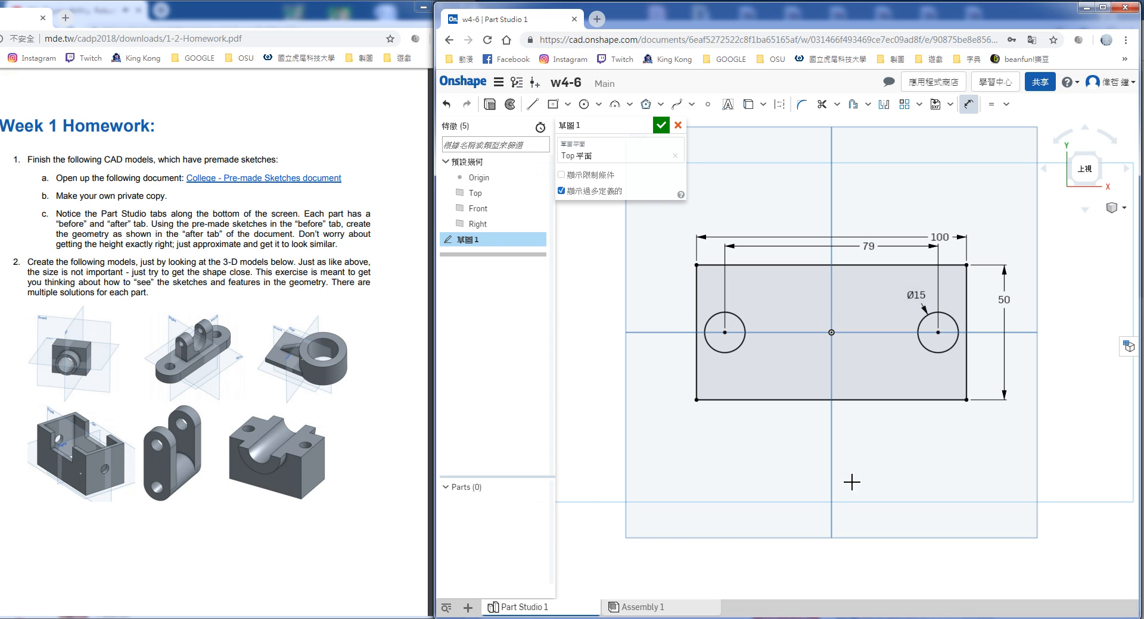
mouse_move(897, 492)
right_down()
mouse_move(887, 455)
mouse_move(848, 428)
mouse_move(850, 454)
right_up()
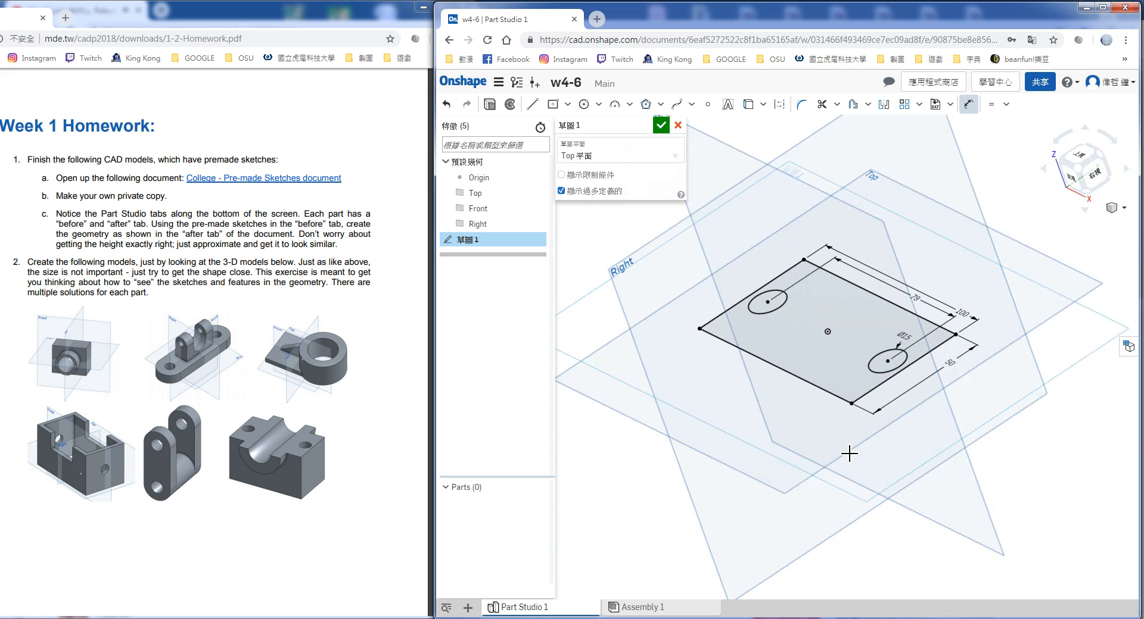
key(Return)
key(shift+e)
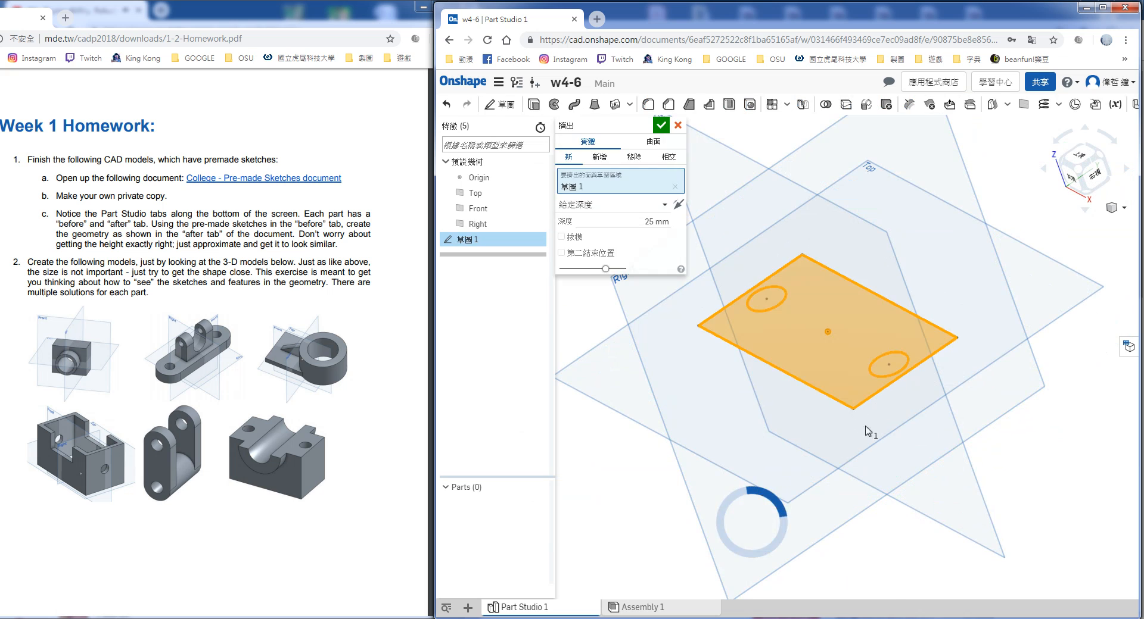
click(652, 222)
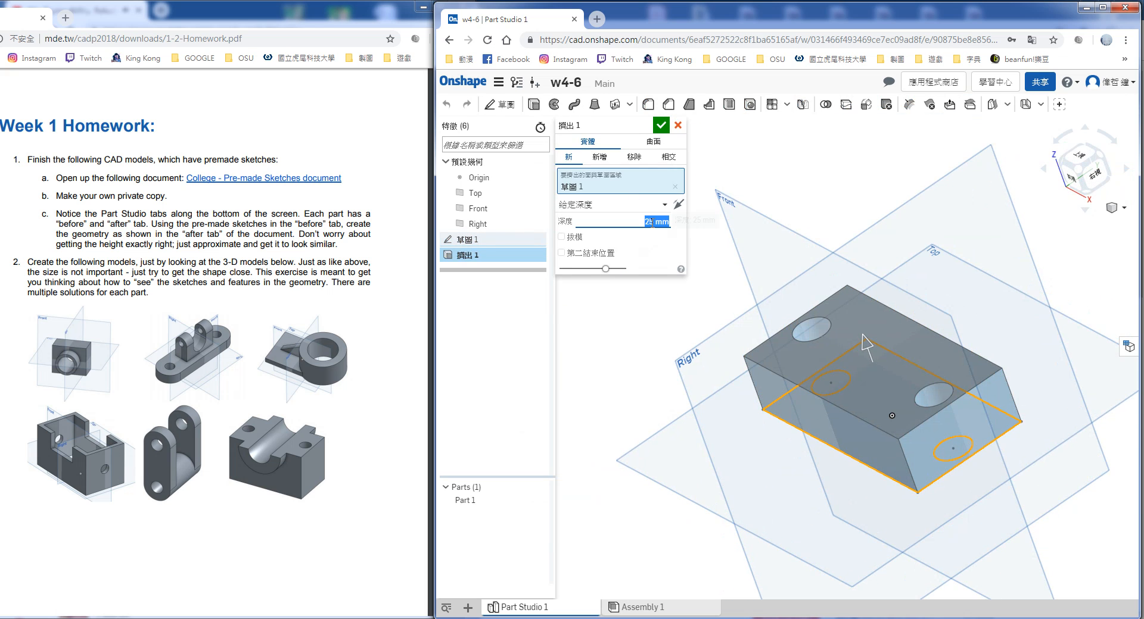
text(70)
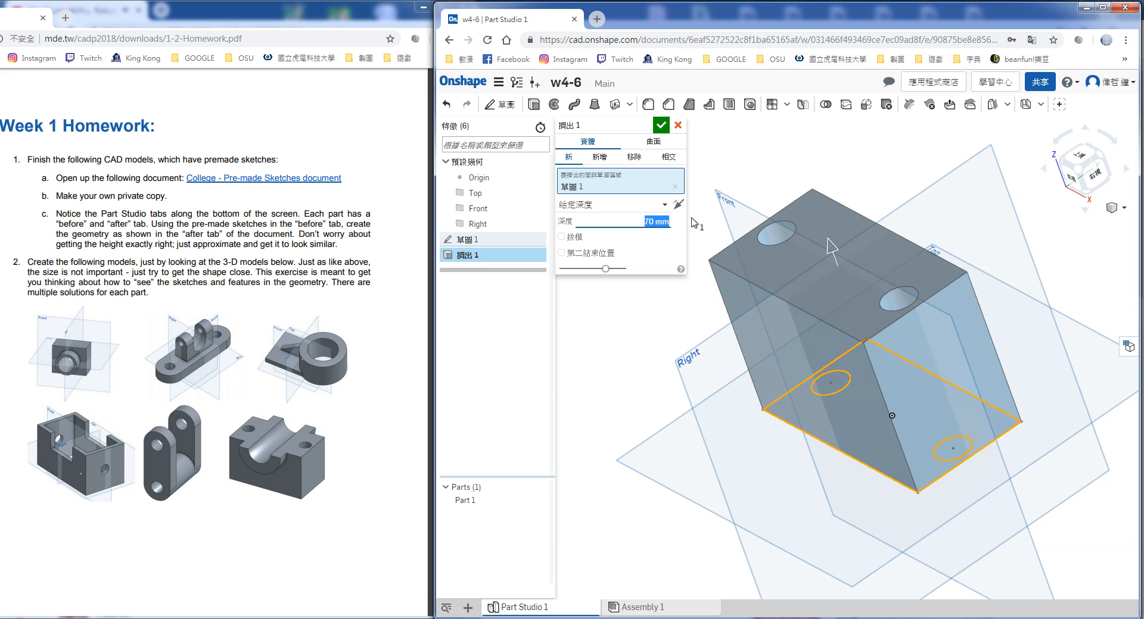
click(1080, 174)
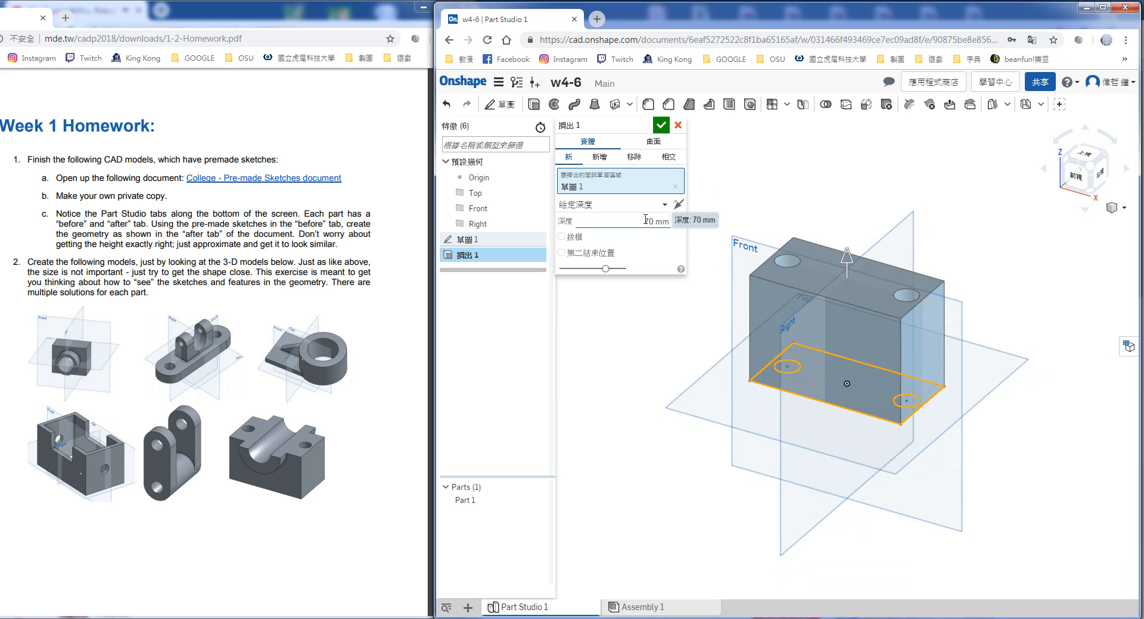
click(661, 126)
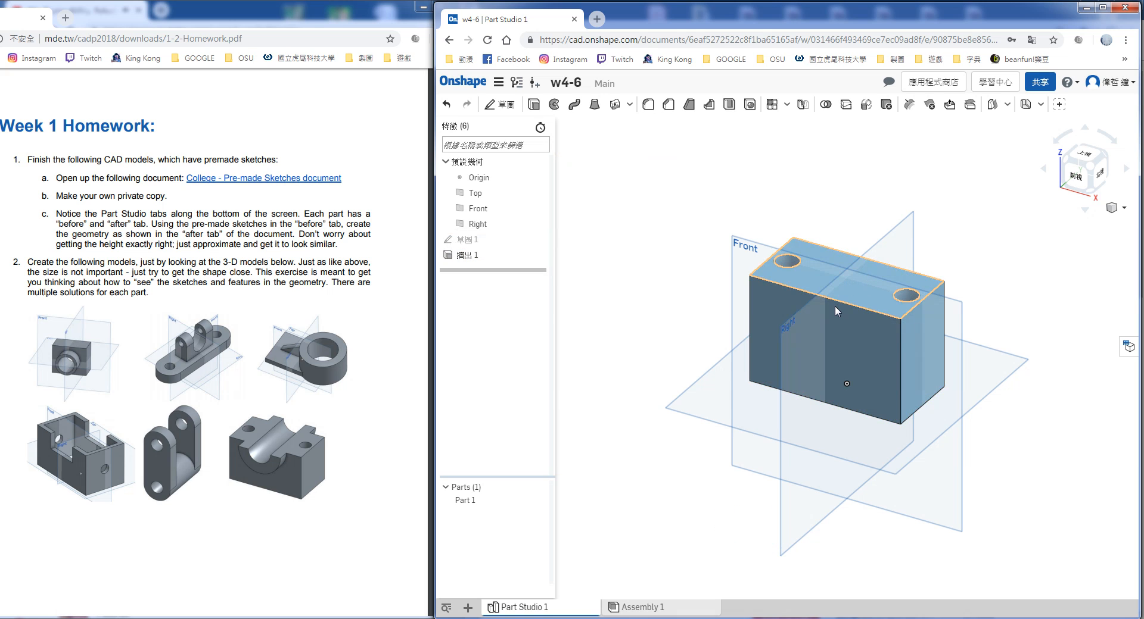
Start a sketch on the Front plane and draw a circle about 67 mm in diameter, centred above the block on its vertical centreline
click(754, 249)
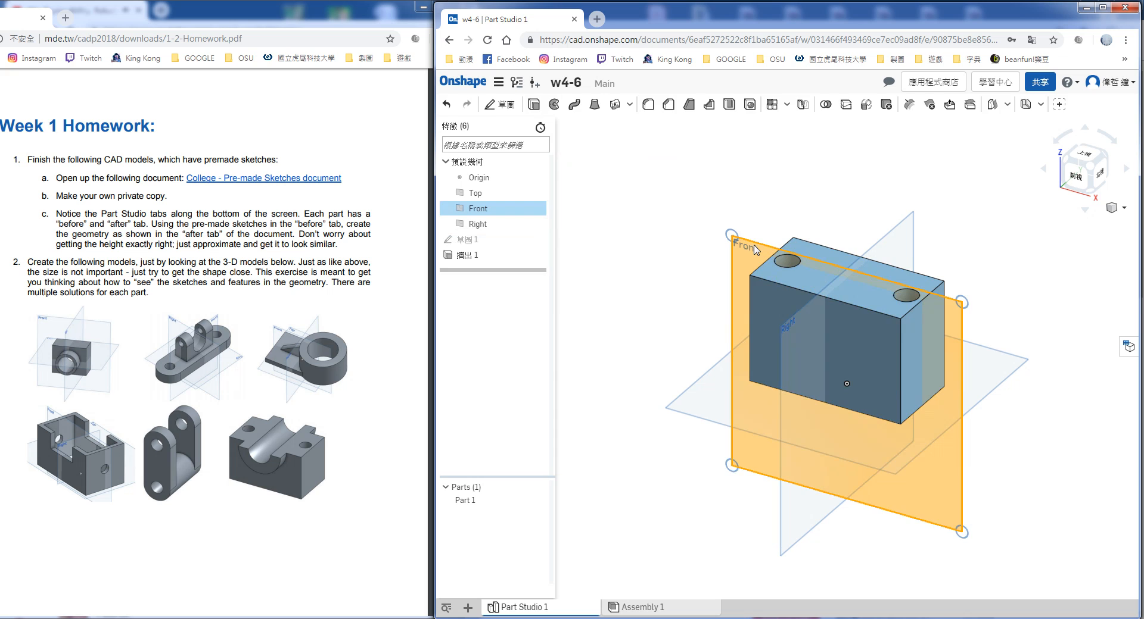
key(shift+s)
key(n)
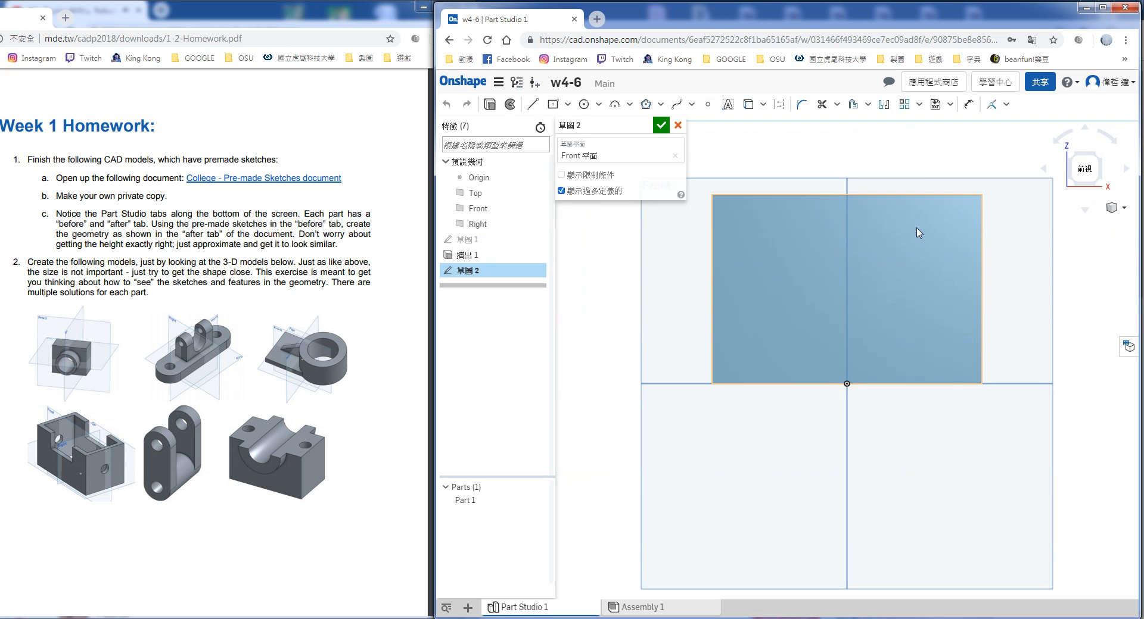
key(c)
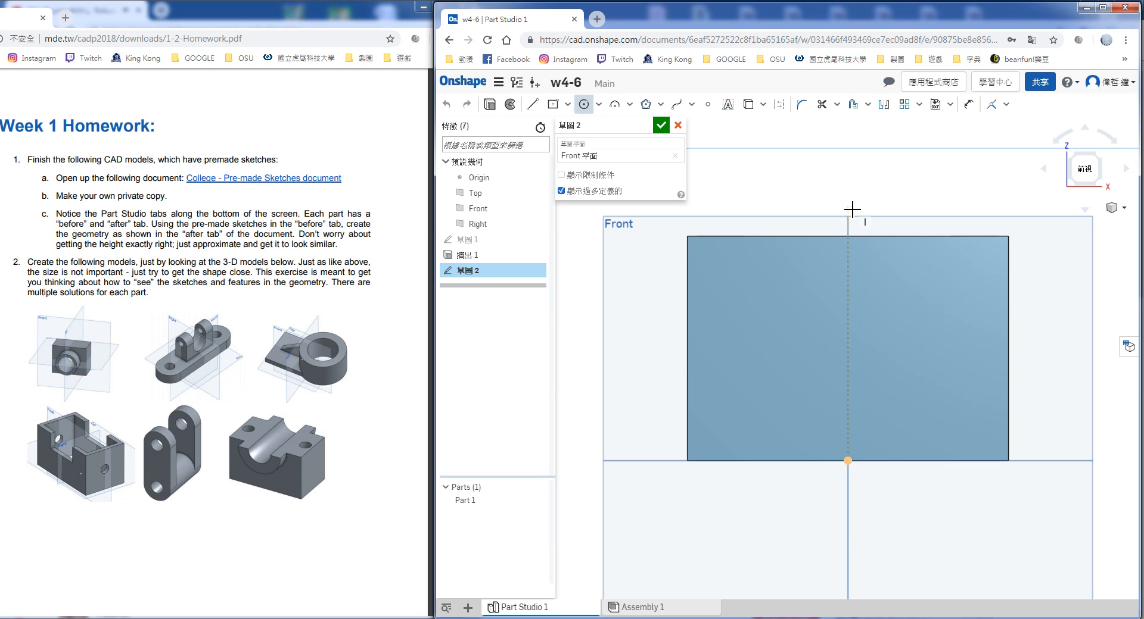
click(849, 206)
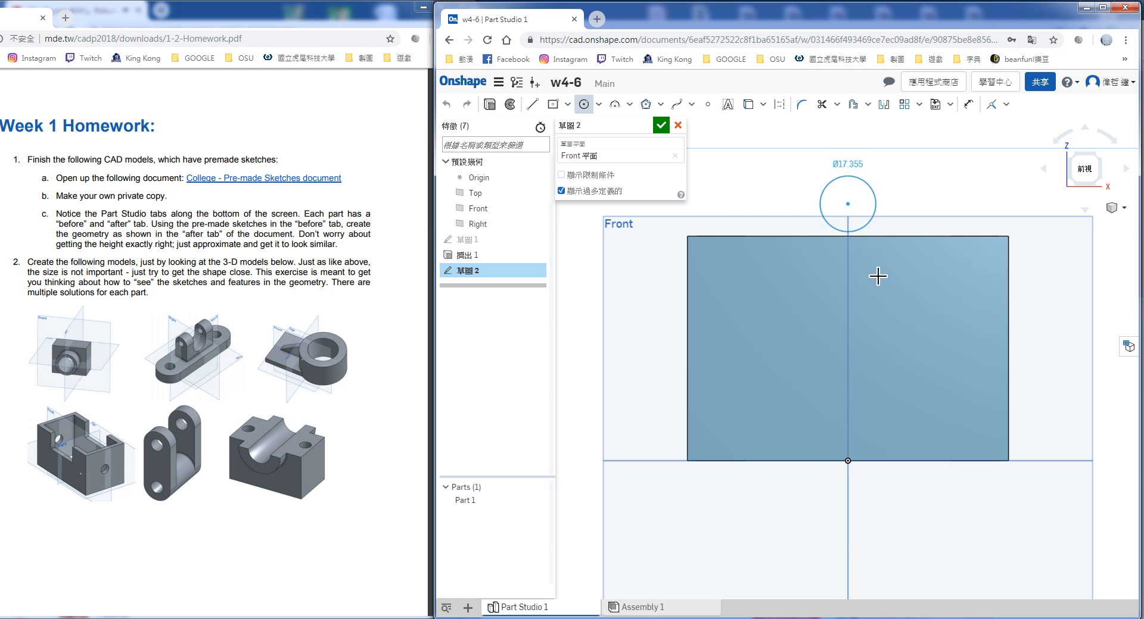
click(934, 293)
Dimension the circle's diameter at 80 mm
key(d)
click(958, 238)
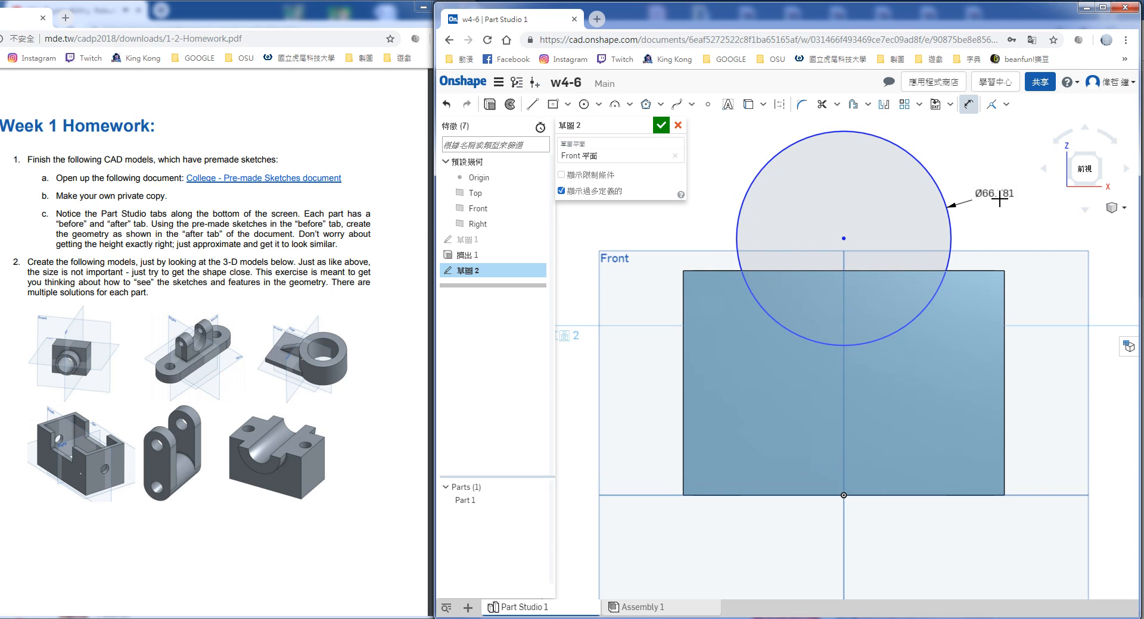
click(993, 194)
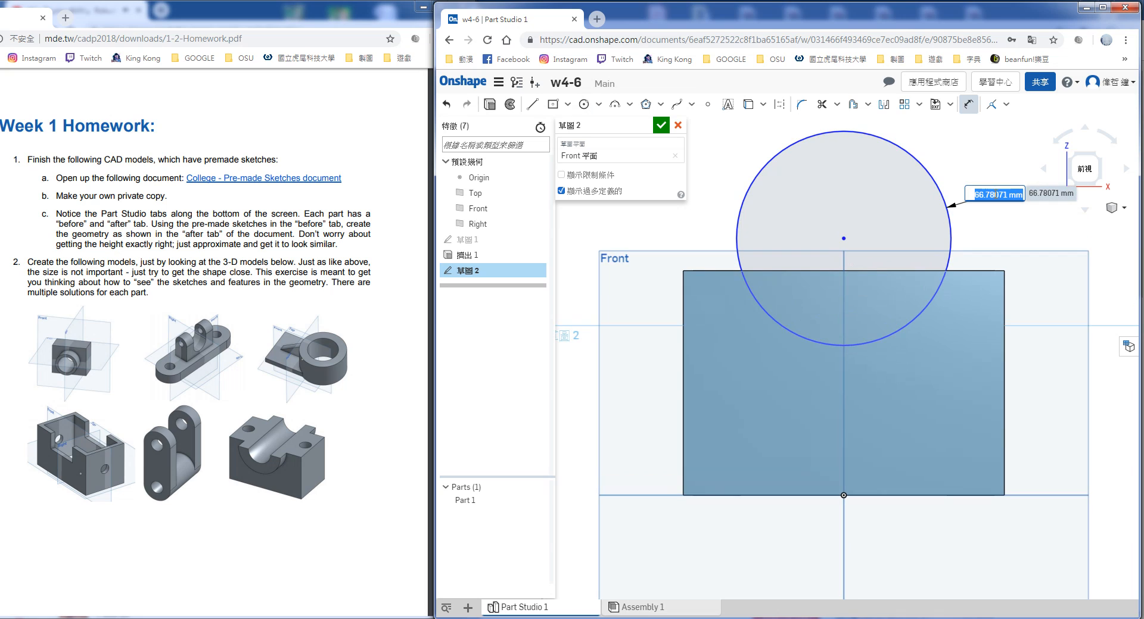
key(ctrl+z)
key(ctrl+z)
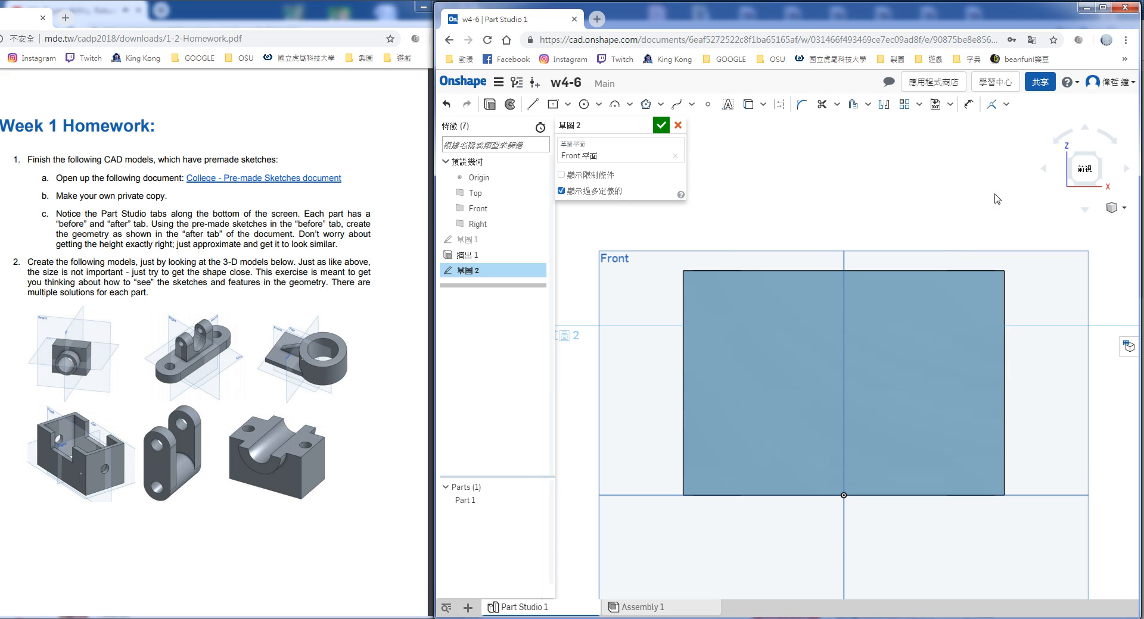
key(ctrl+y)
text(80)
key(Return)
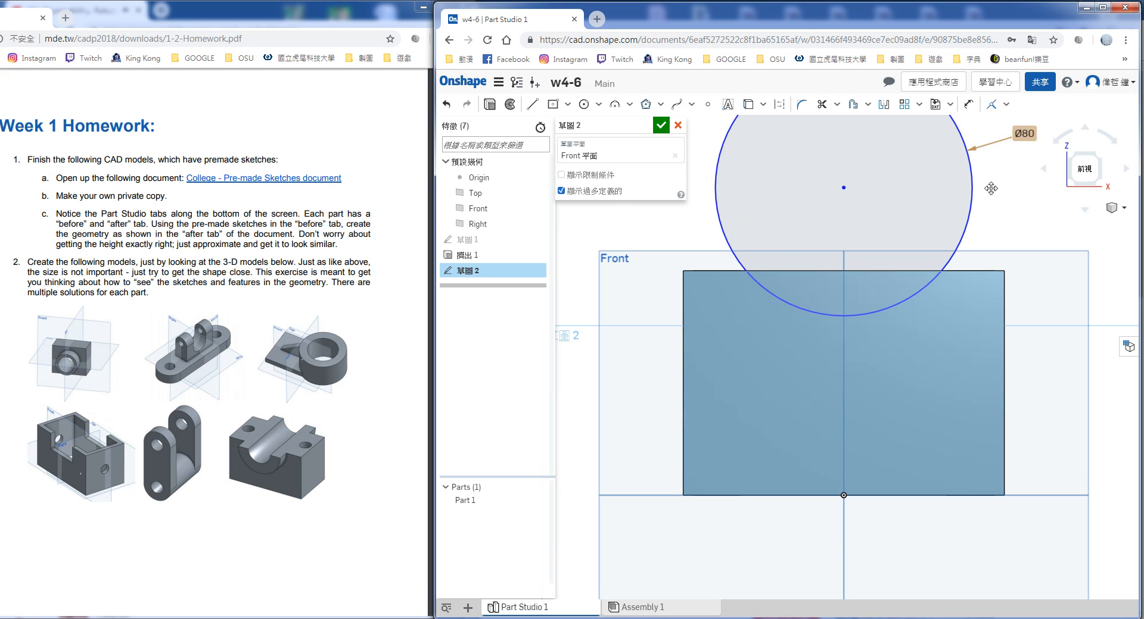
Change the circle's diameter to 60 mm
middle_drag(991, 188, 979, 217)
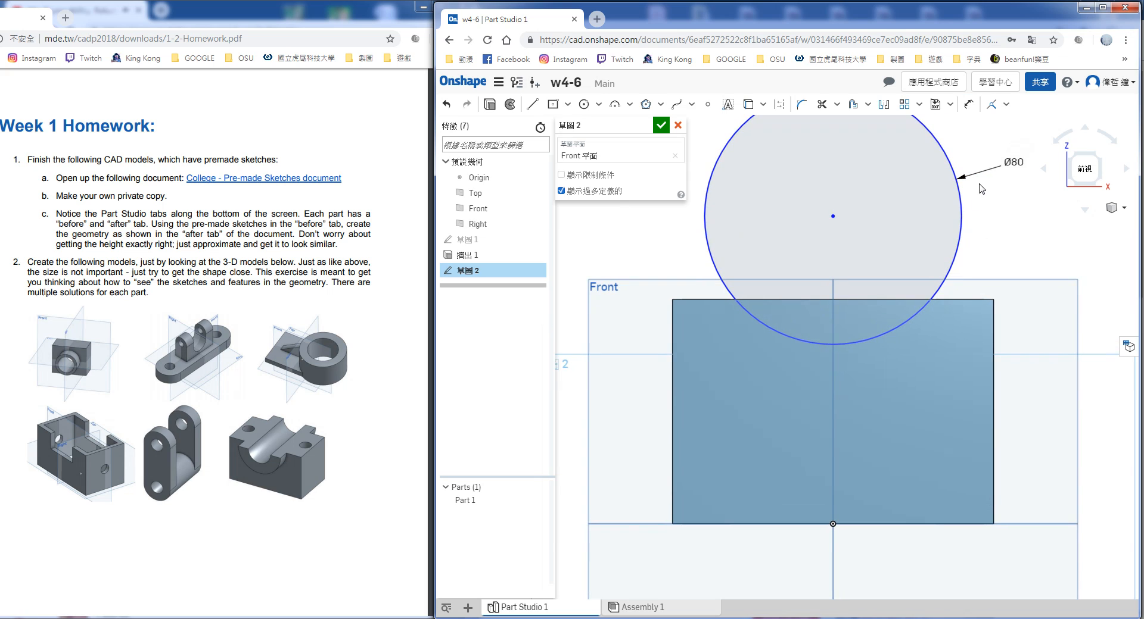
double_click(1019, 160)
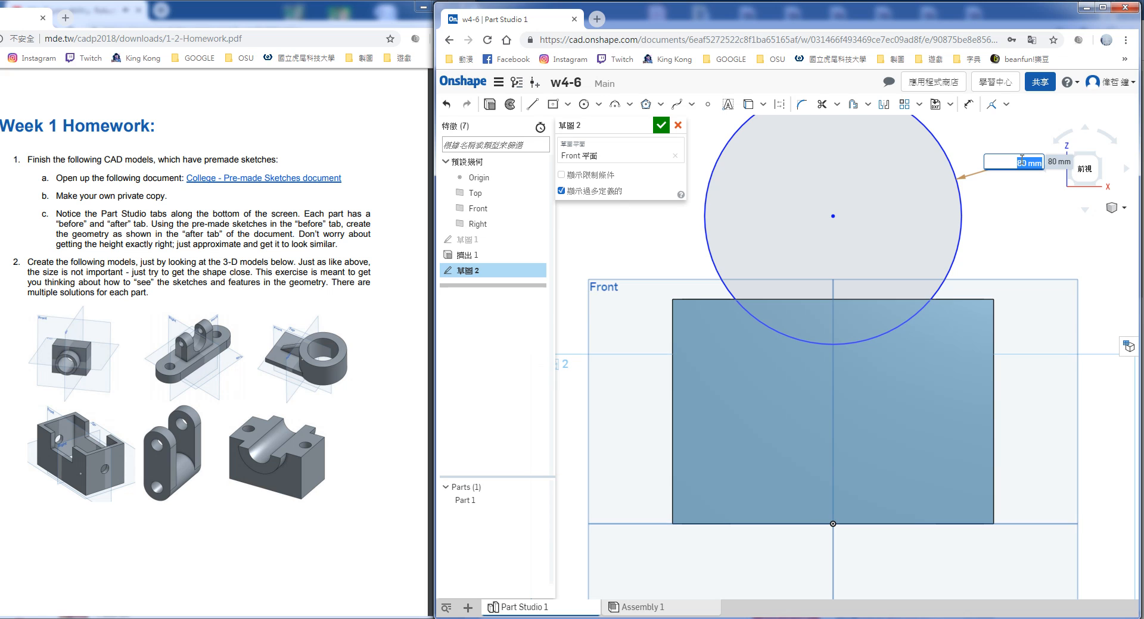
text(5)
text(0)
key(Return)
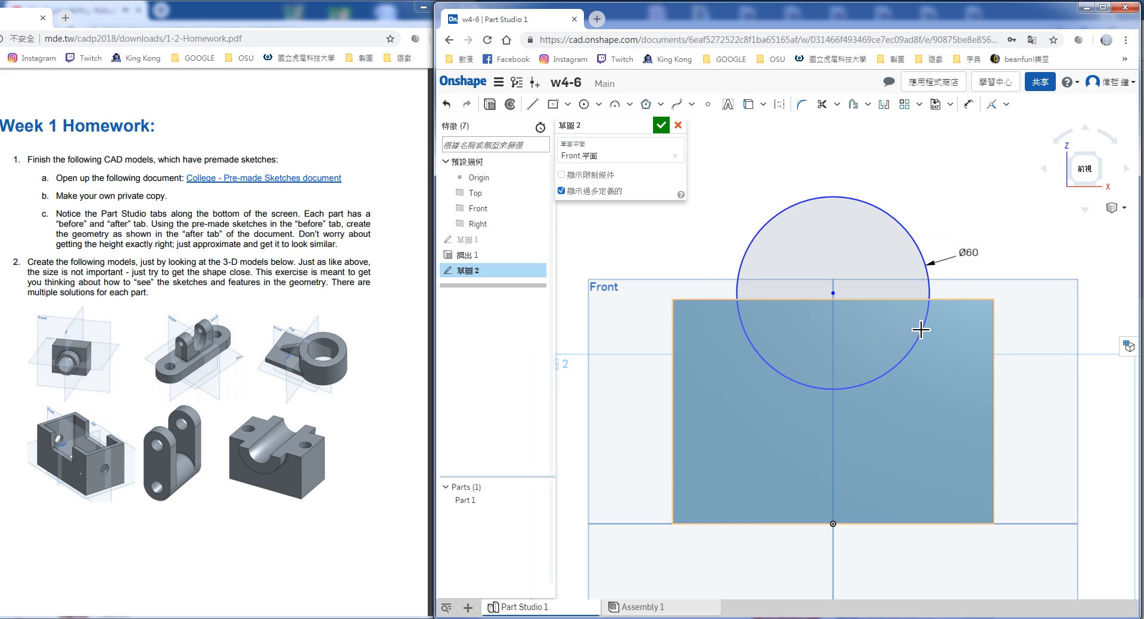
key(d)
click(929, 281)
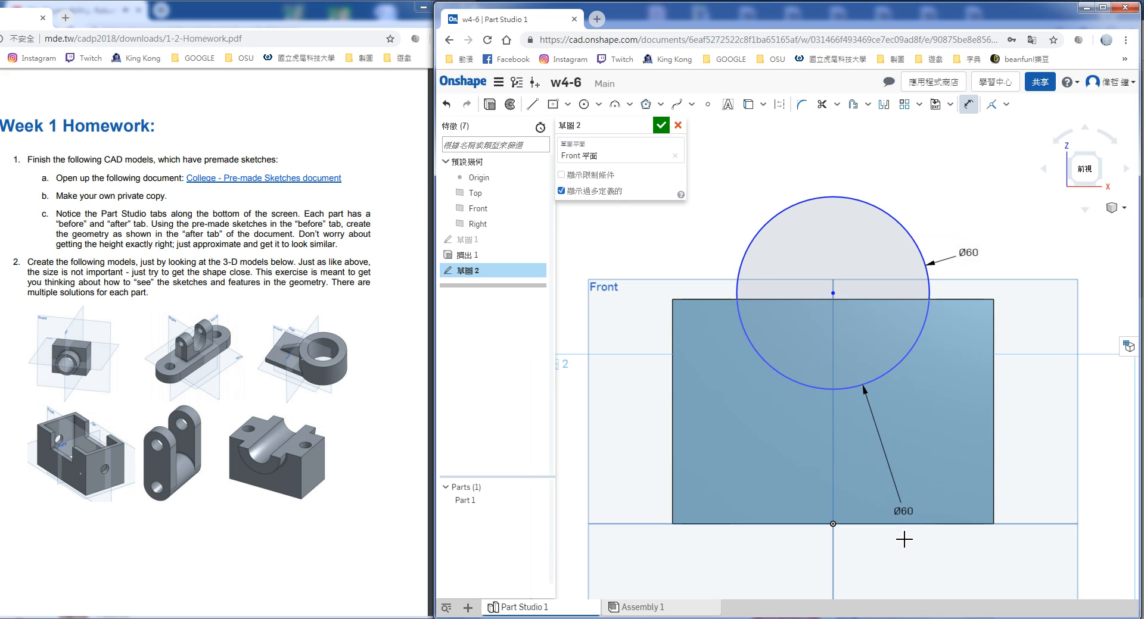
key(Escape)
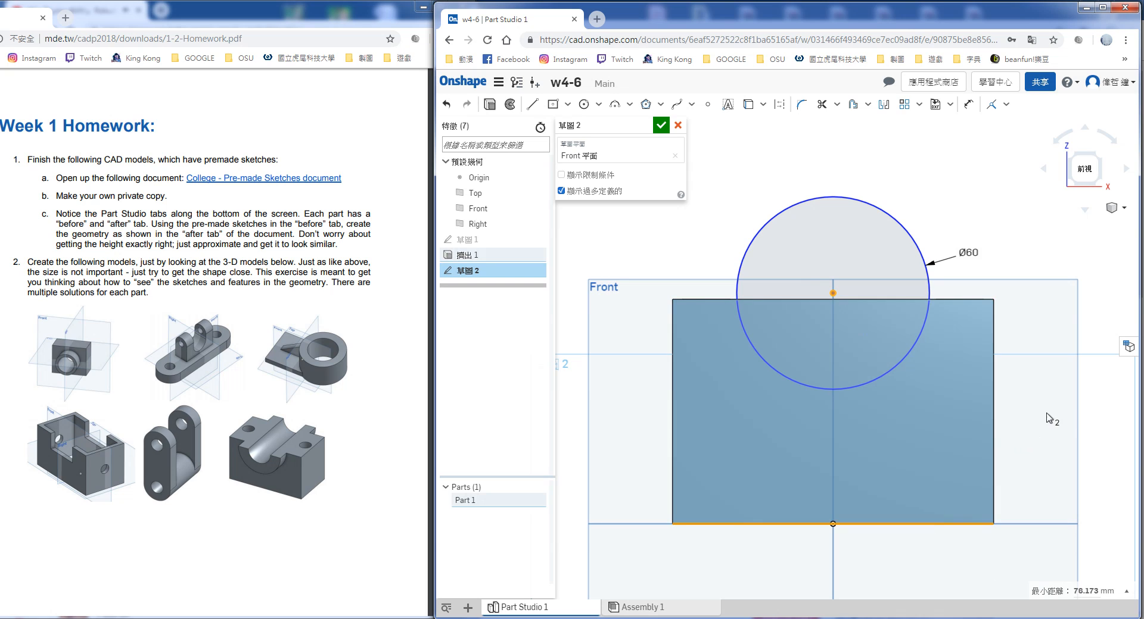
key(d)
click(949, 524)
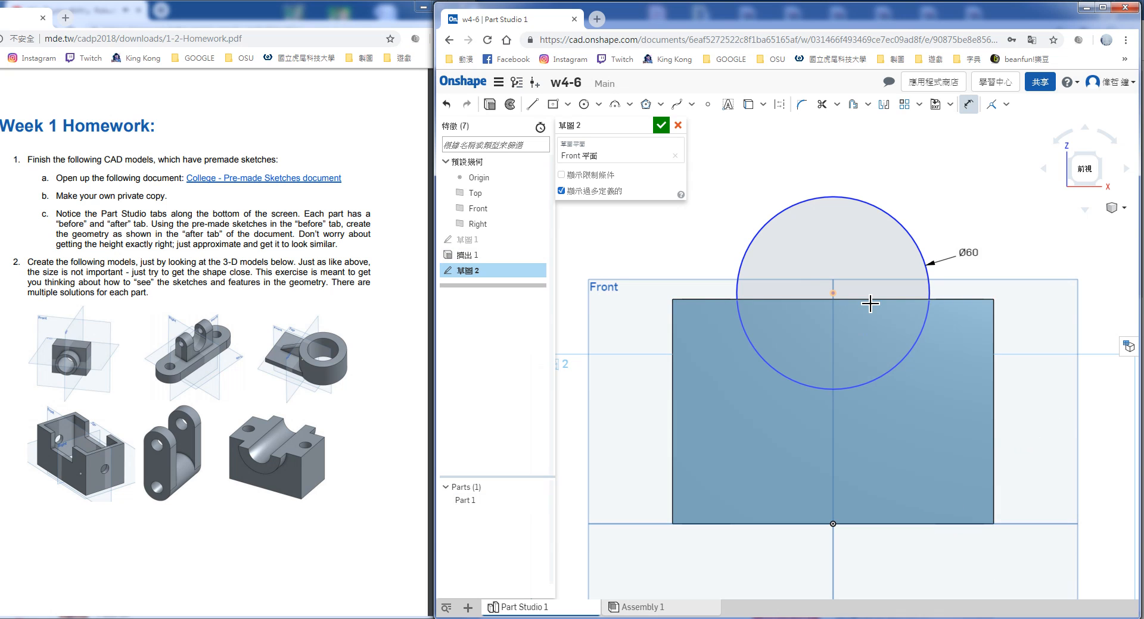
click(833, 293)
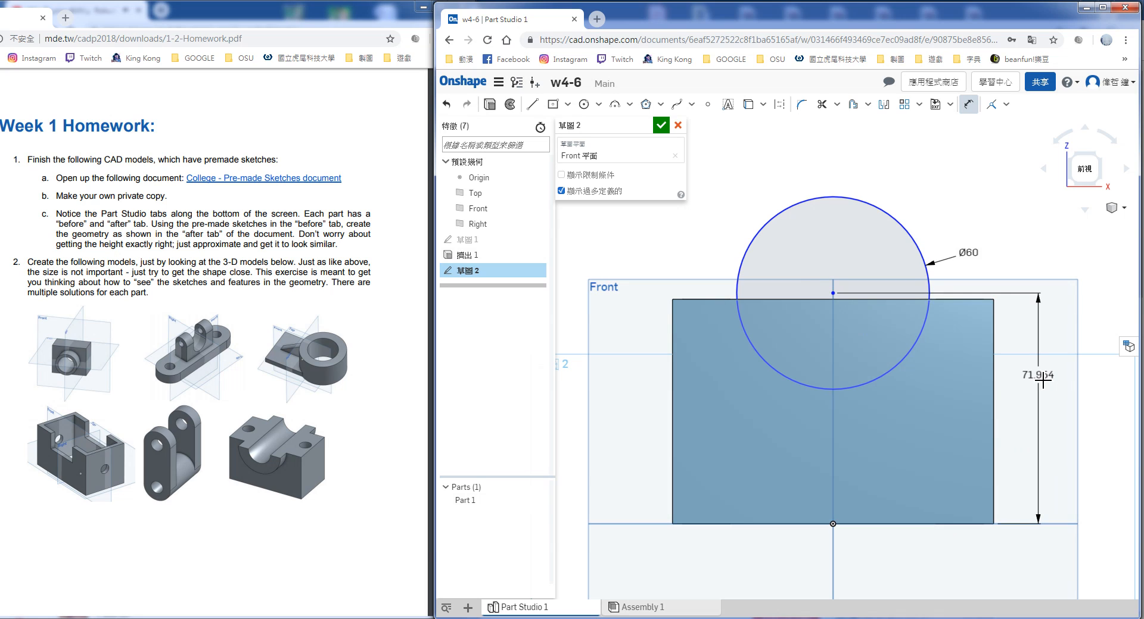
key(Escape)
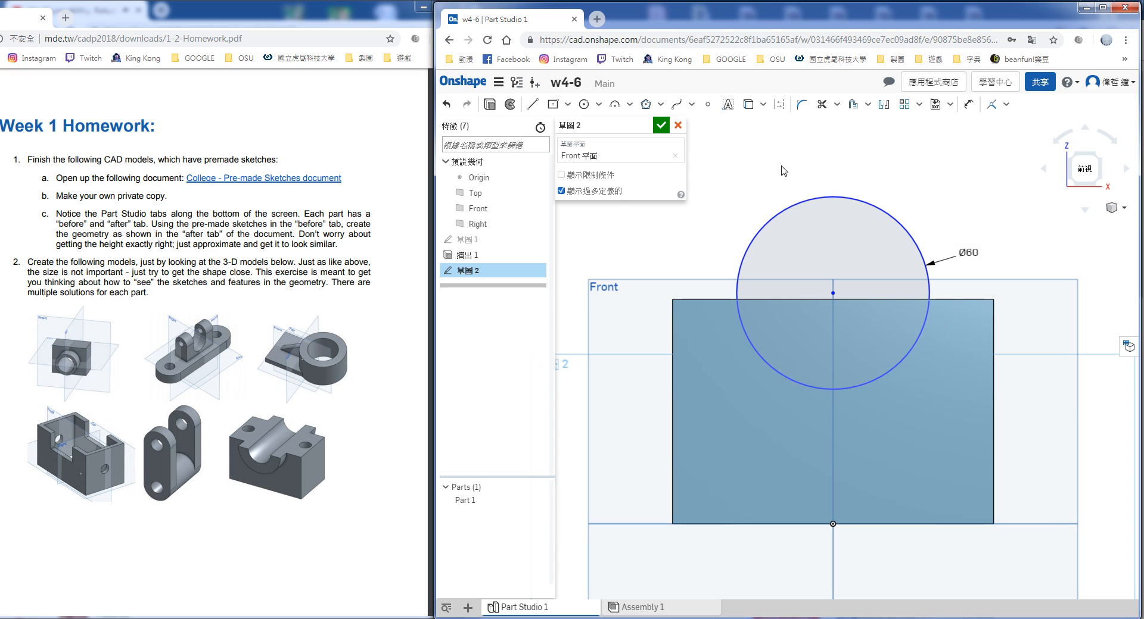
Constrain the circle's centre to be coincident with the block's top edge
key(d)
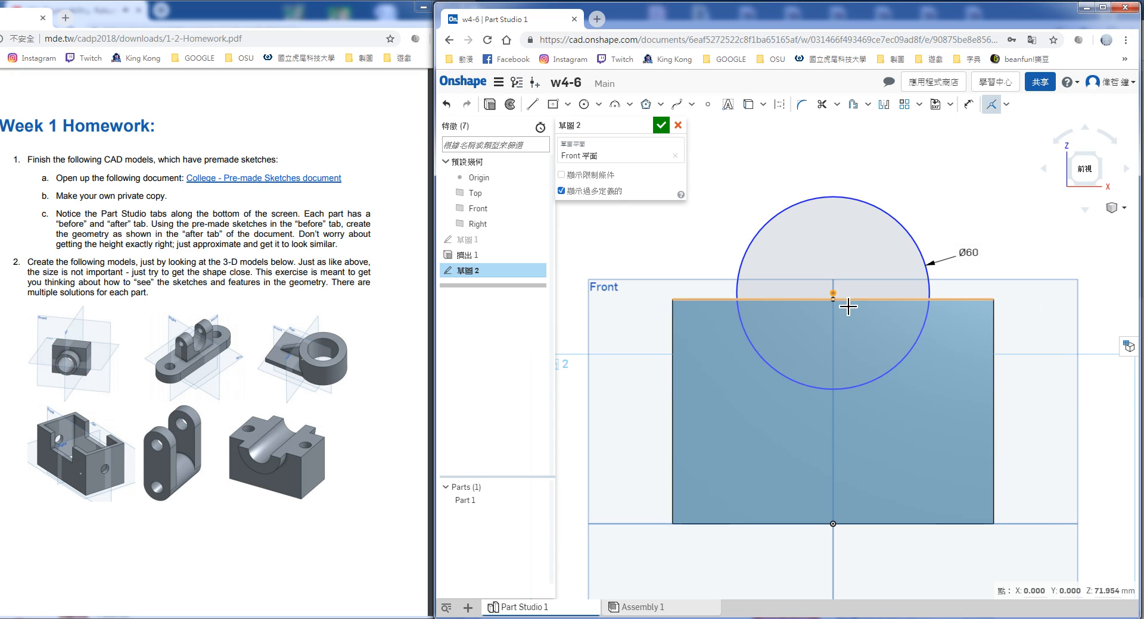
click(848, 307)
middle_drag(881, 355, 889, 322)
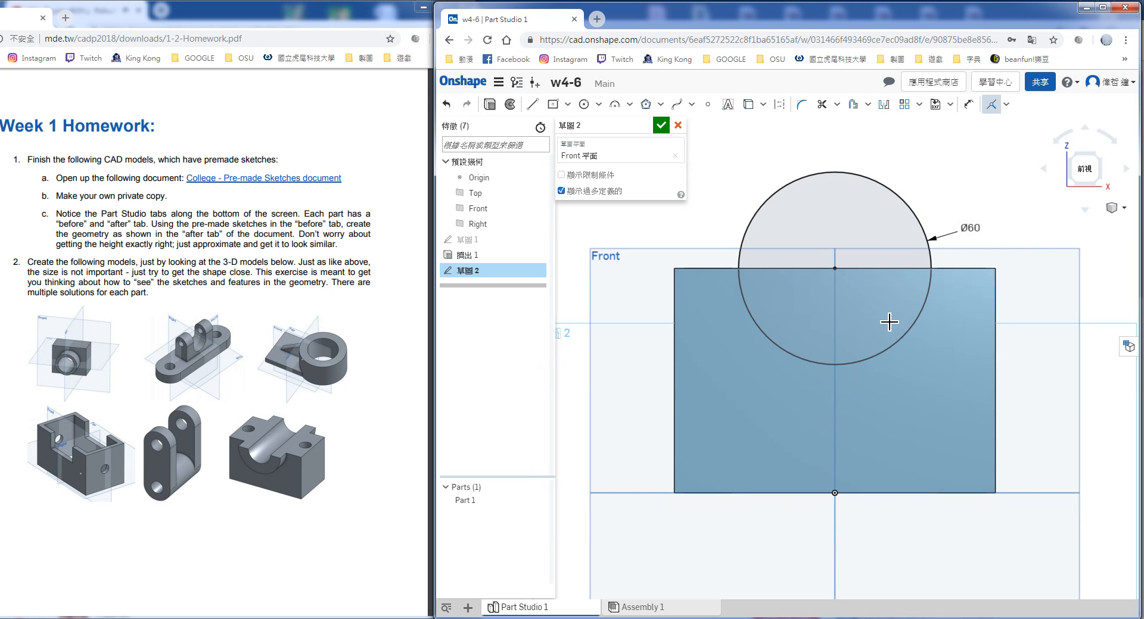
Draw a horizontal line about 60 mm long across the circle and make it coincident with the block's top edge
key(m)
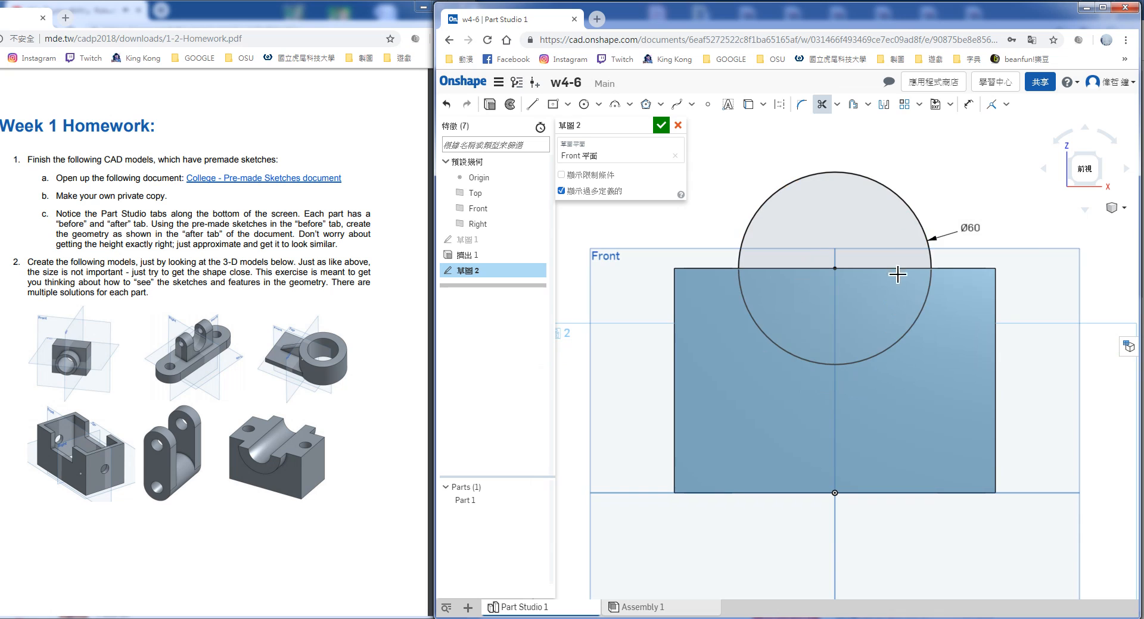
key(l)
click(930, 268)
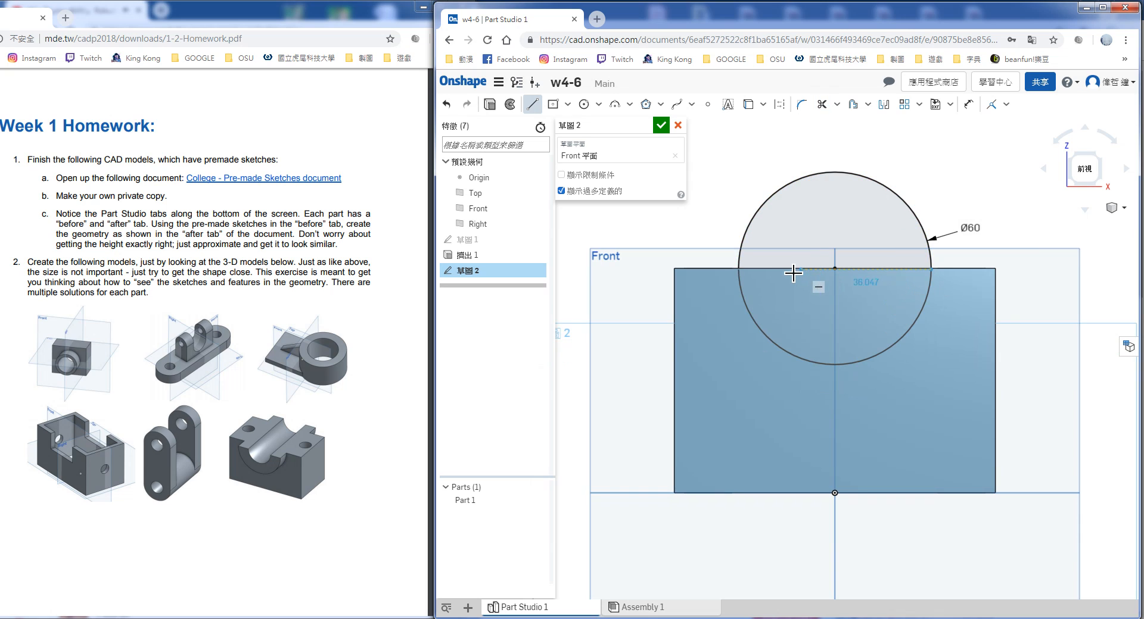
click(738, 269)
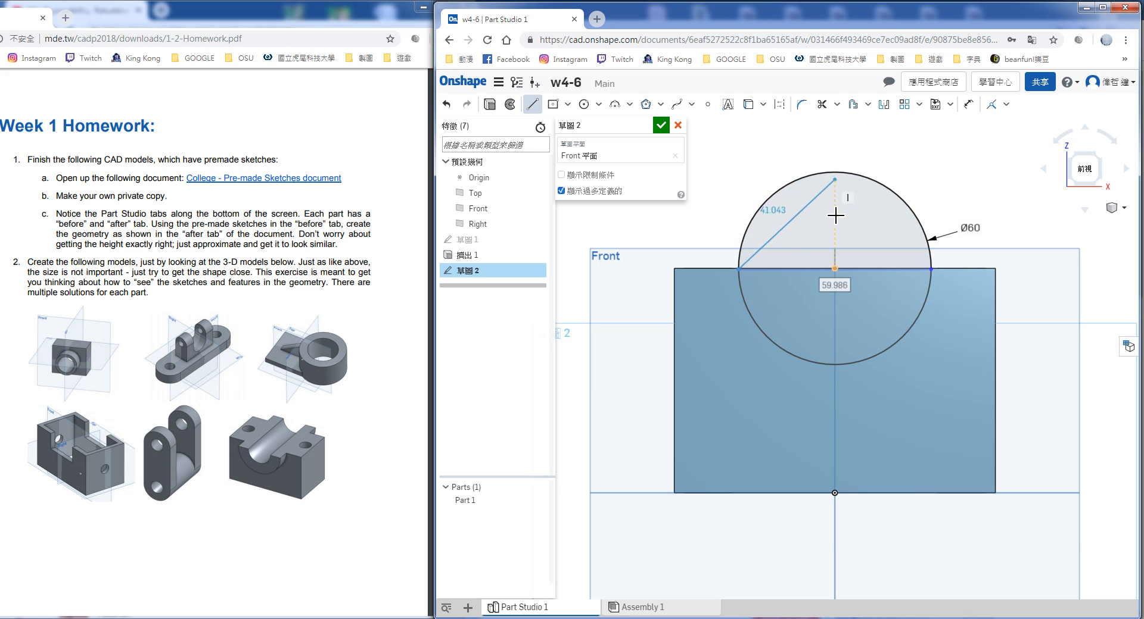
key(i)
click(949, 274)
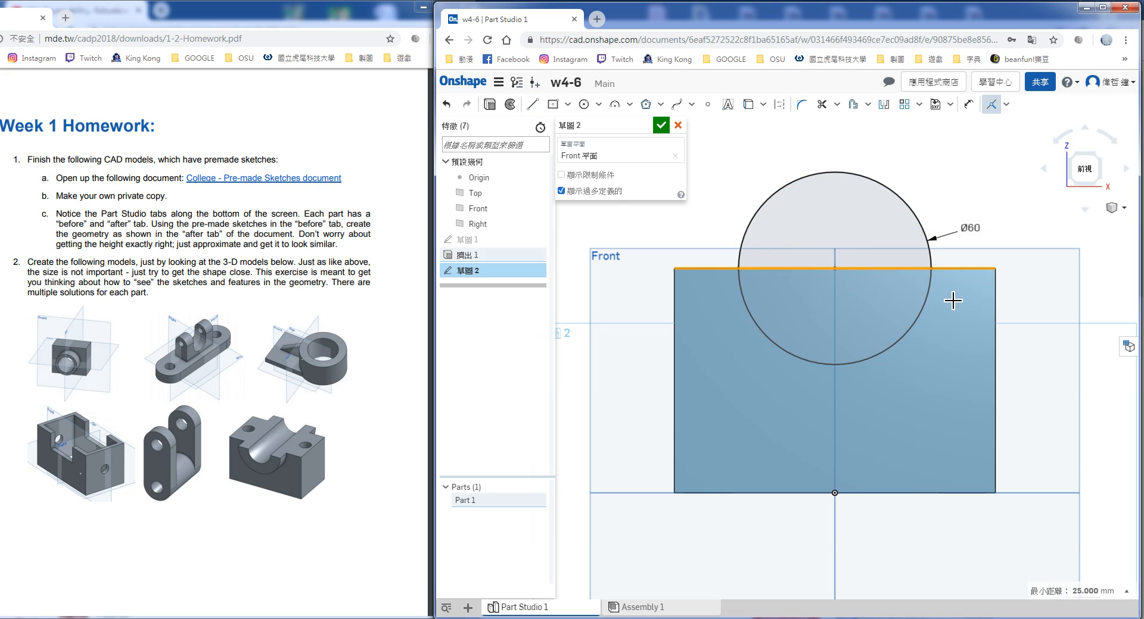
Trim away the half of the circle above the block's top edge and finish the sketch
key(m)
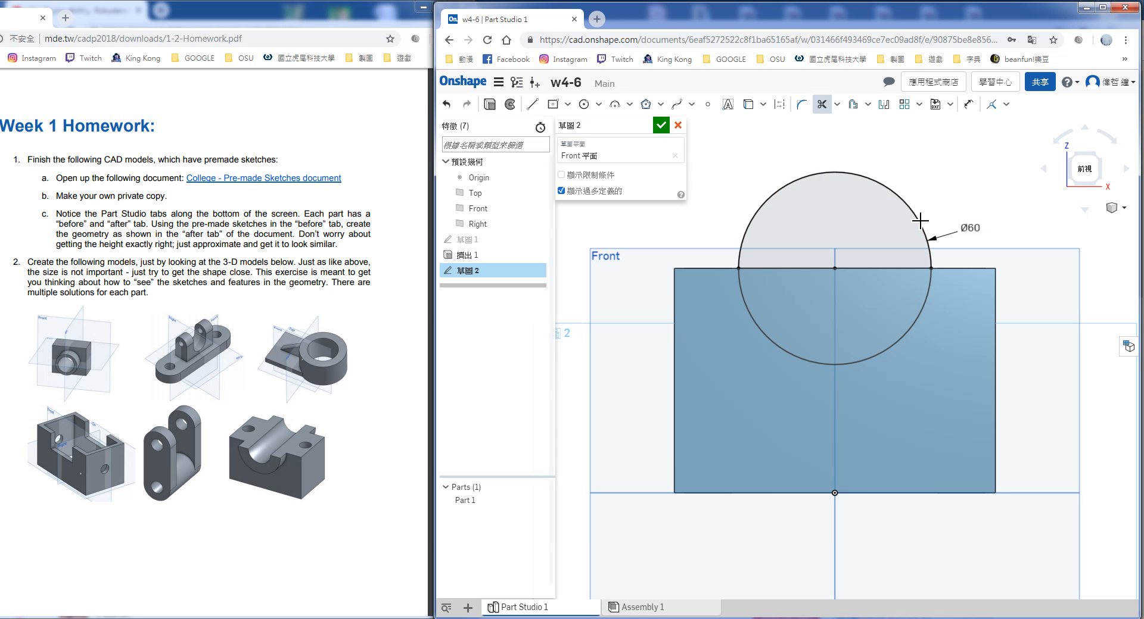
click(922, 227)
middle_drag(962, 296, 931, 280)
mouse_move(931, 279)
right_down()
mouse_move(1021, 288)
mouse_move(1049, 334)
mouse_move(904, 307)
right_up()
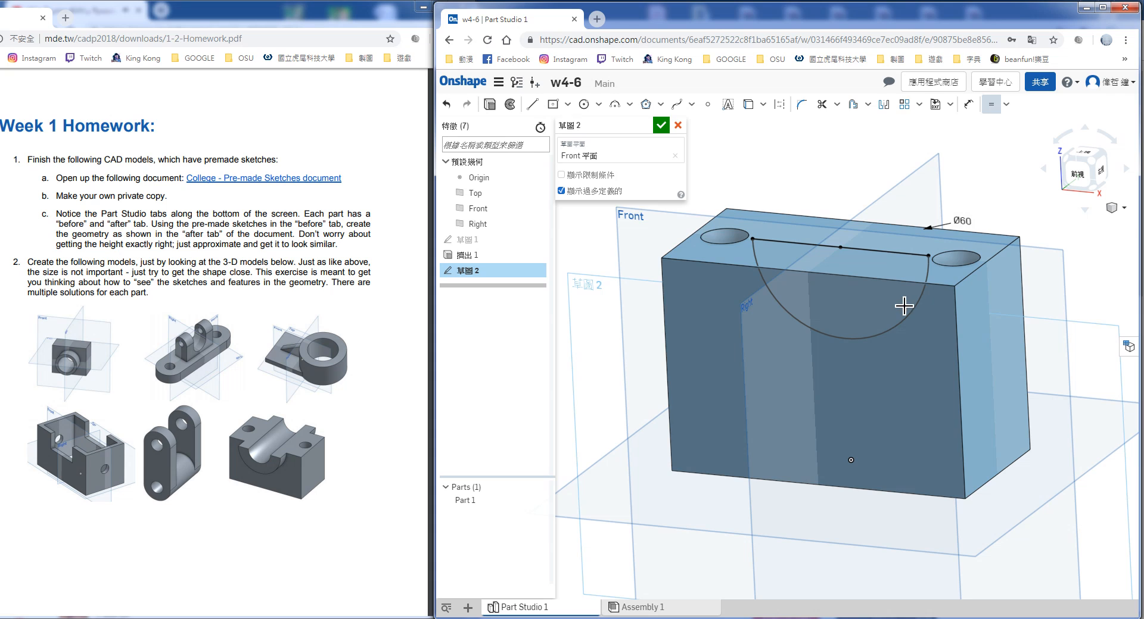
key(Return)
Extrude the semicircle sketch symmetrically to a depth of 70 mm, adding it to the block
key(shift+e)
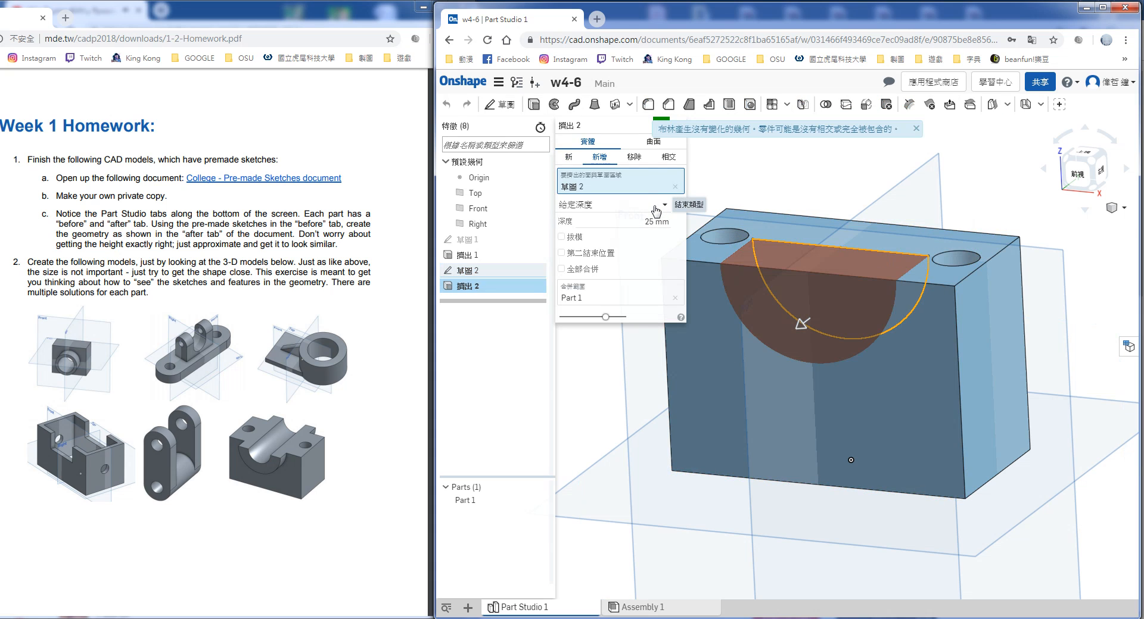
click(656, 208)
click(596, 236)
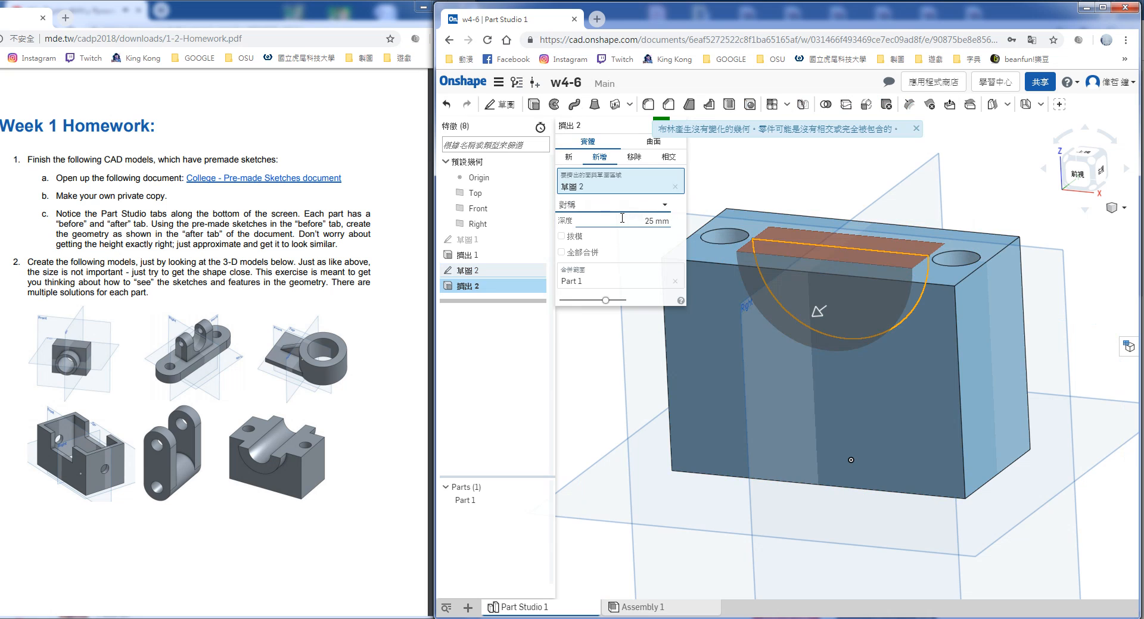
click(634, 219)
text(70)
key(Return)
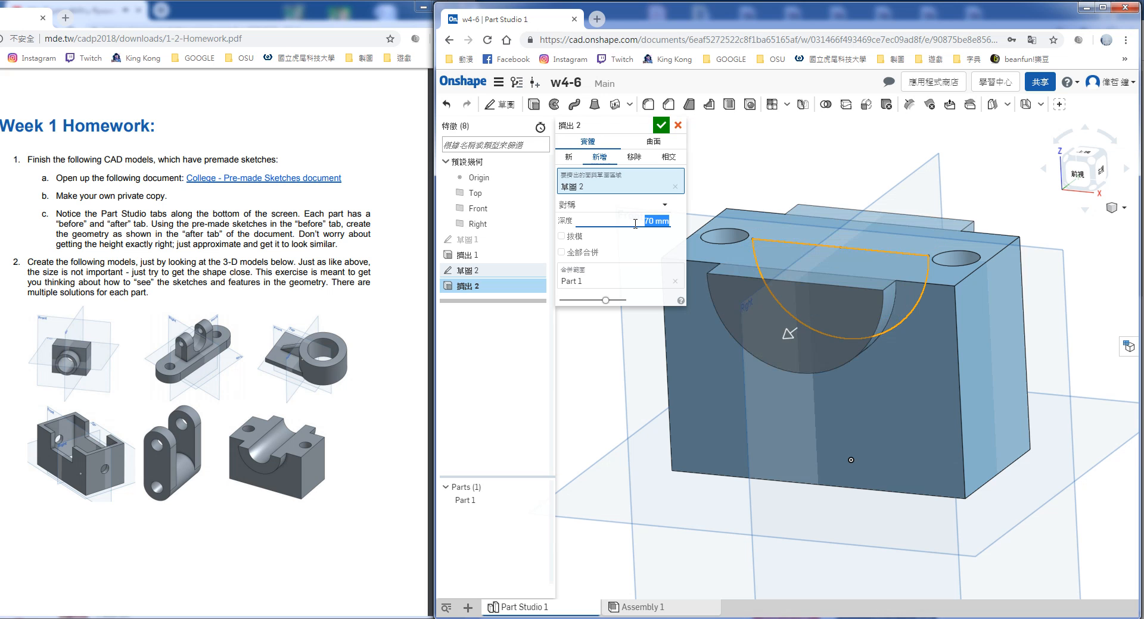
Set the symmetric extrusion's depth to 80 mm and finish the feature
click(635, 223)
double_click(649, 221)
text(80)
key(Return)
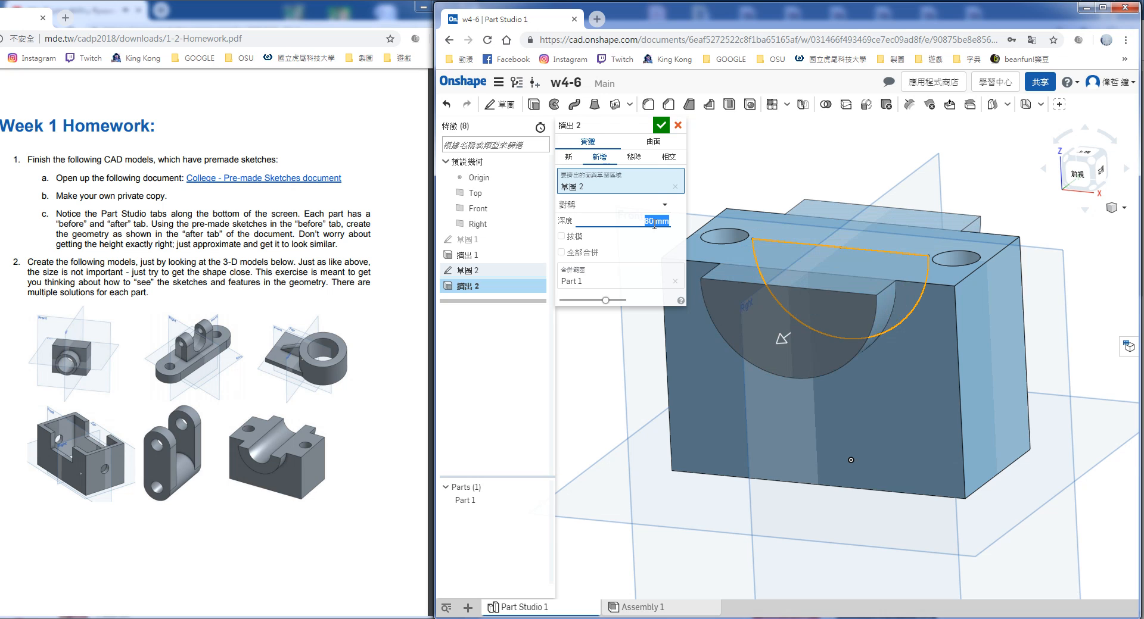
click(660, 125)
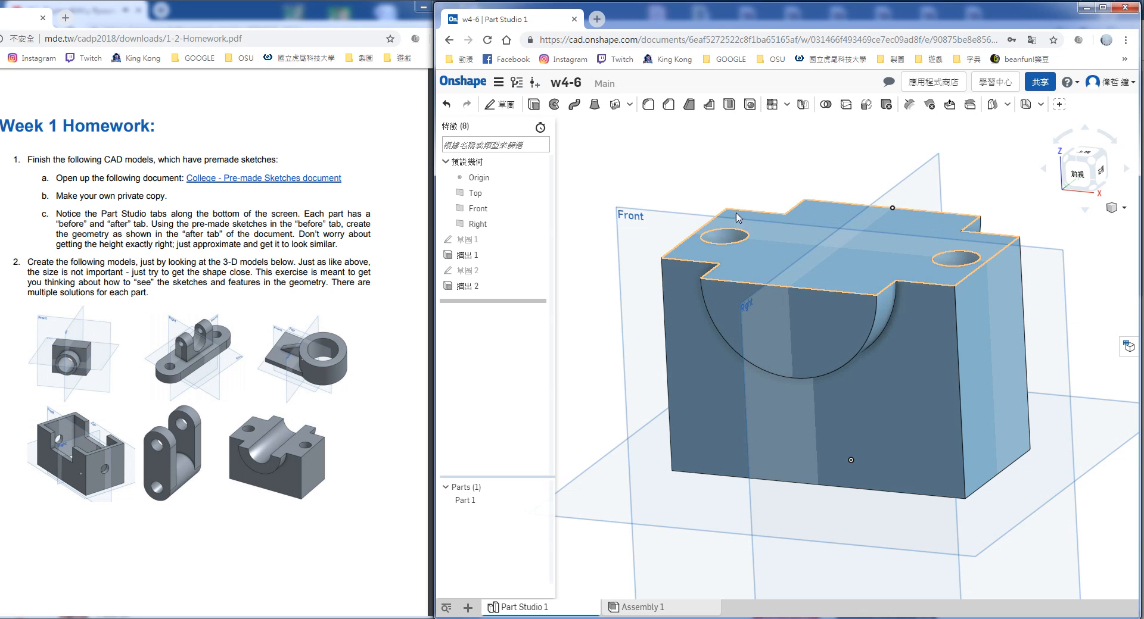
Start a sketch on the front face of the semicircular boss and project the edges of the block's front face into it
click(786, 322)
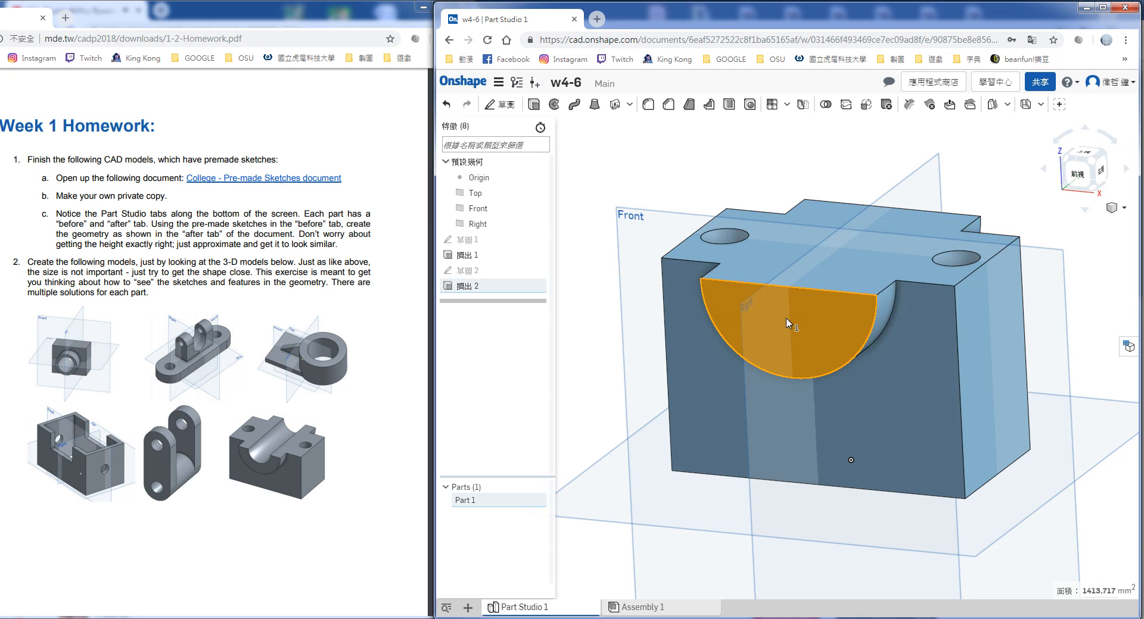
key(shift+s)
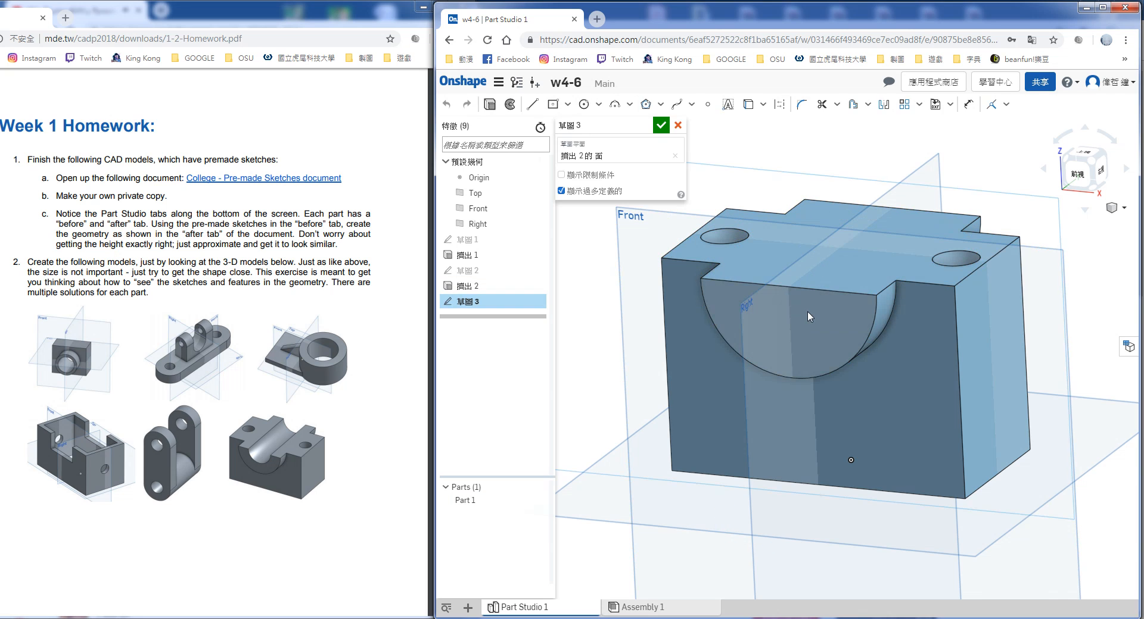
click(1073, 186)
scroll(856, 251, up, 3)
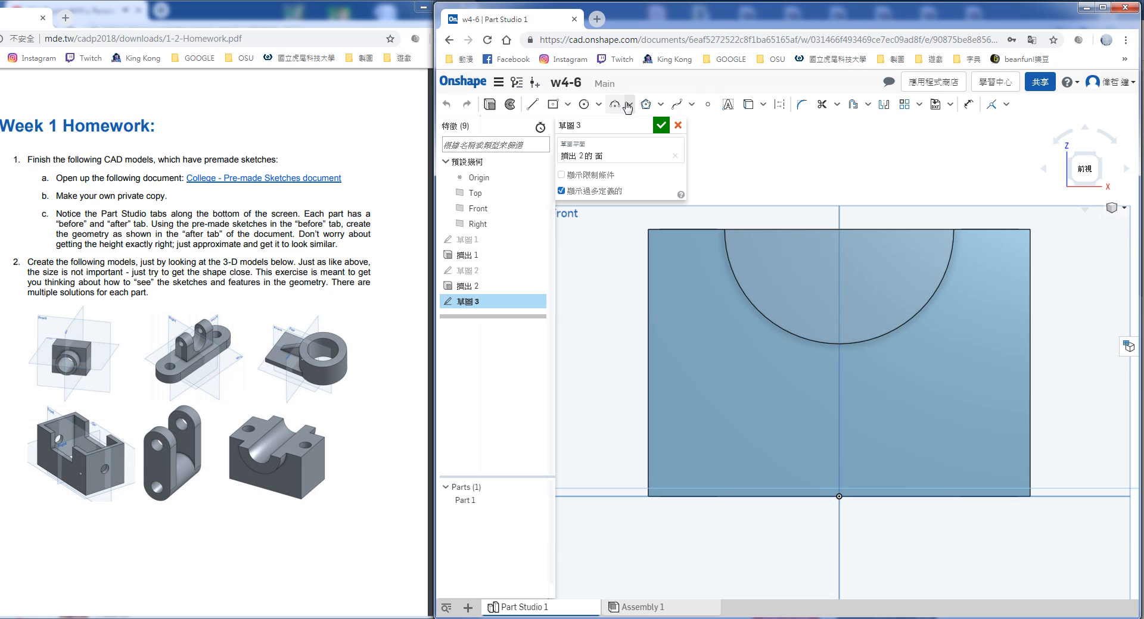
click(746, 106)
click(749, 374)
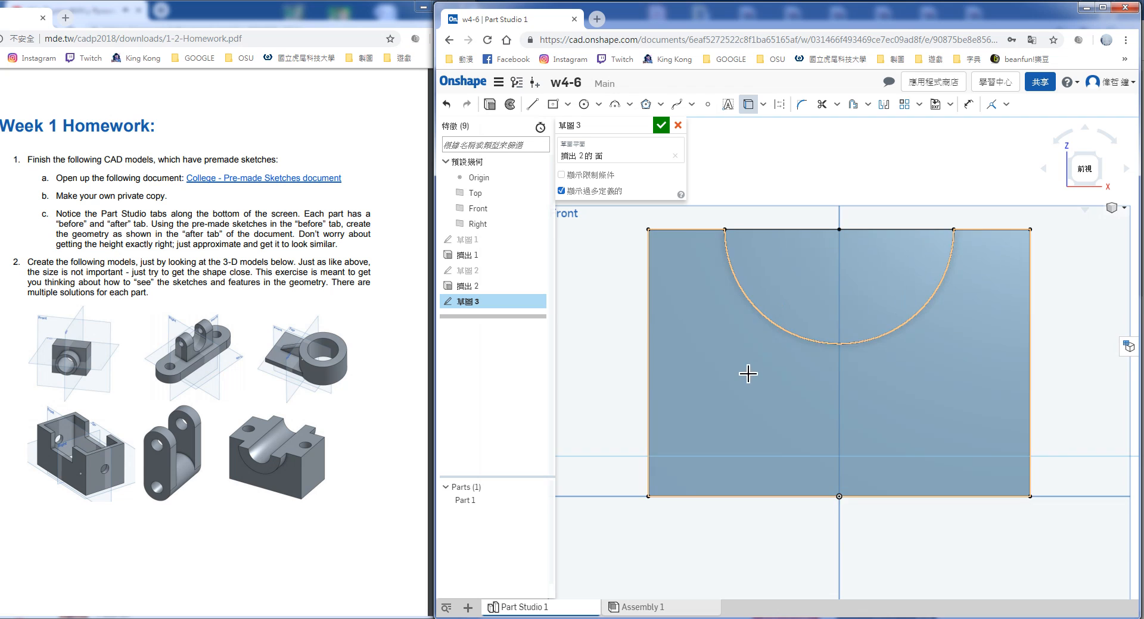
Convert all the projected block edges to construction geometry
key(Escape)
mouse_move(596, 233)
mouse_down()
mouse_move(1041, 493)
mouse_move(1079, 548)
mouse_move(1069, 528)
mouse_up()
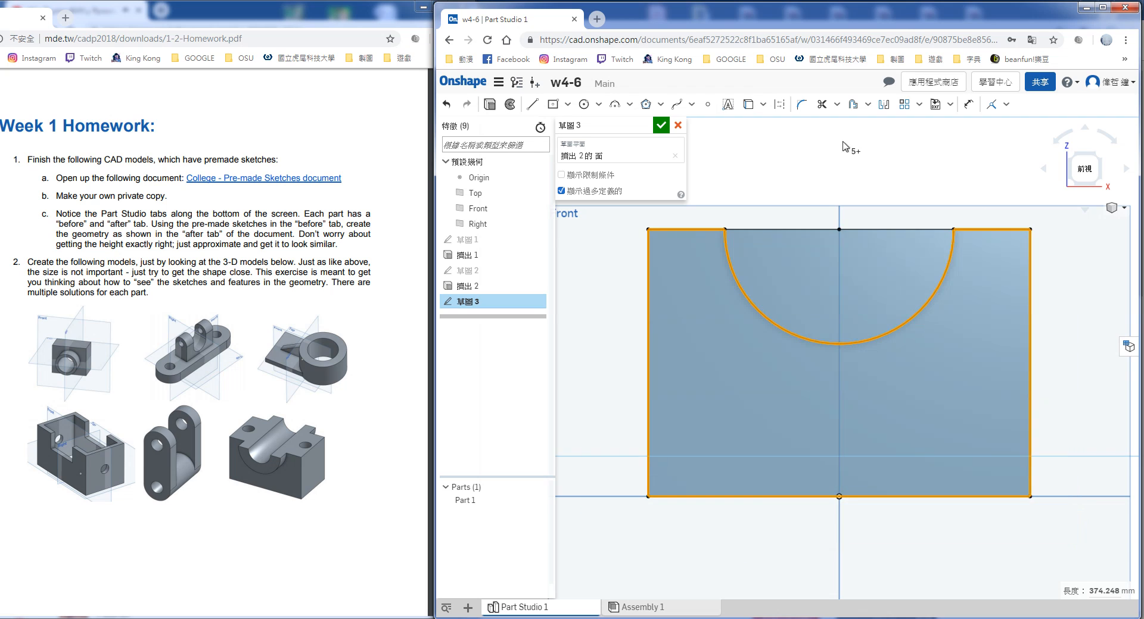
click(779, 105)
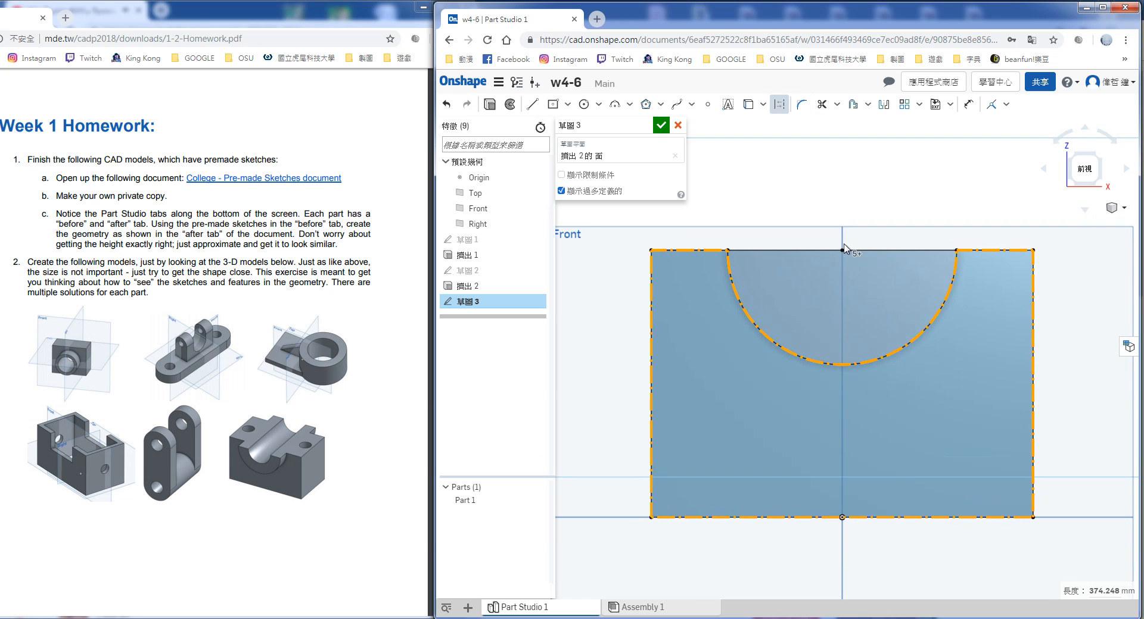
Draw a circle about 43 mm in diameter centred on the boss's top-edge midpoint and change it to regular geometry
key(c)
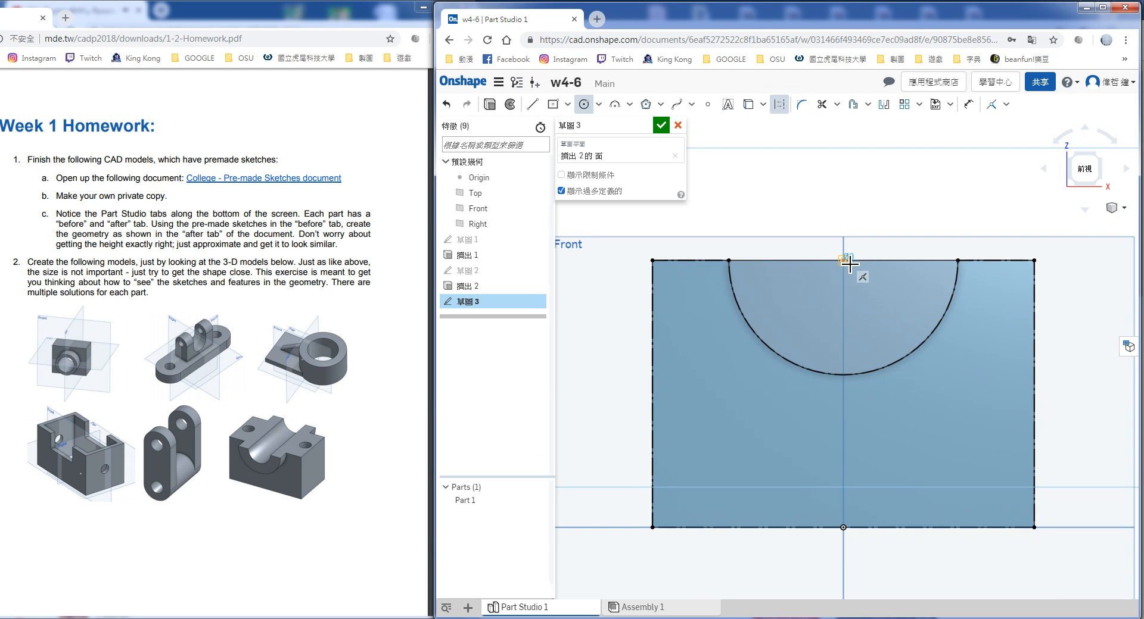
click(843, 261)
click(896, 200)
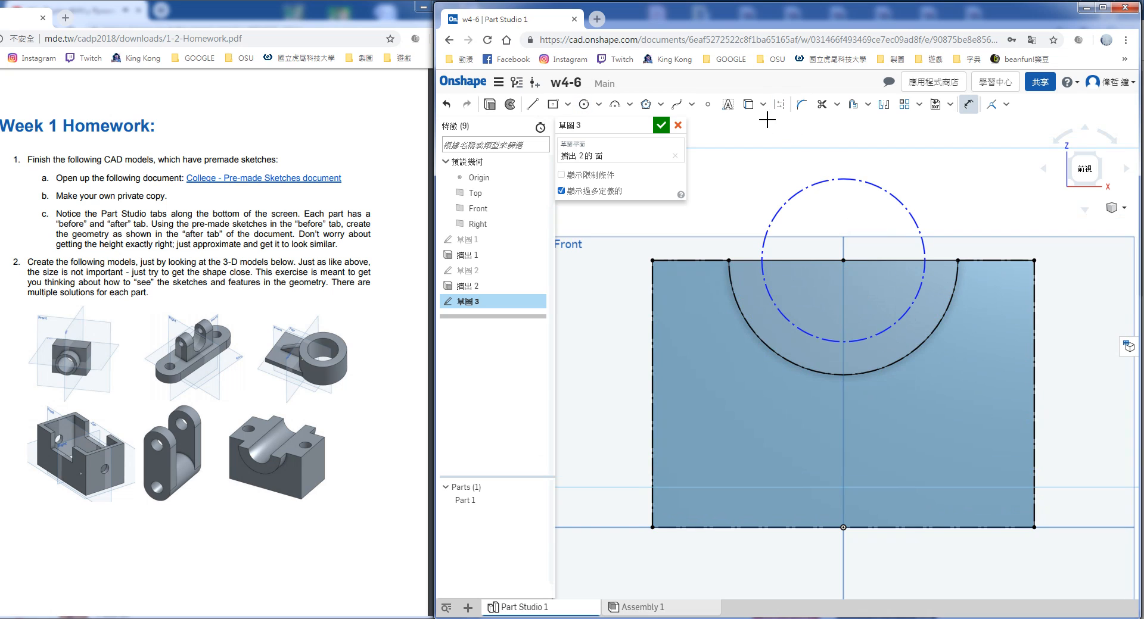
key(Escape)
click(779, 106)
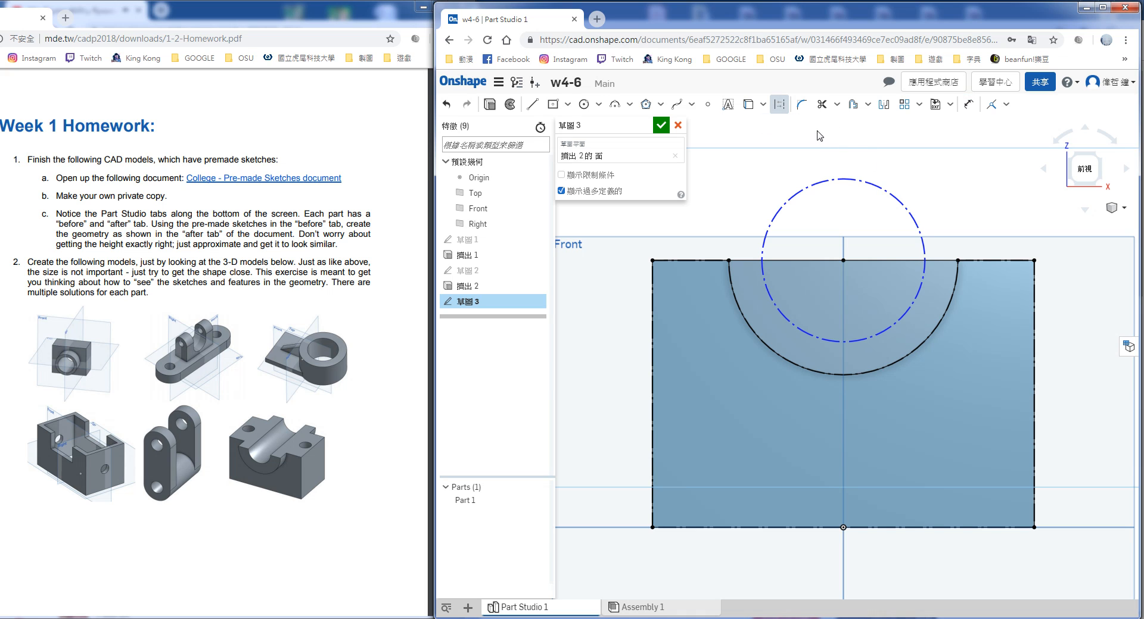
click(895, 200)
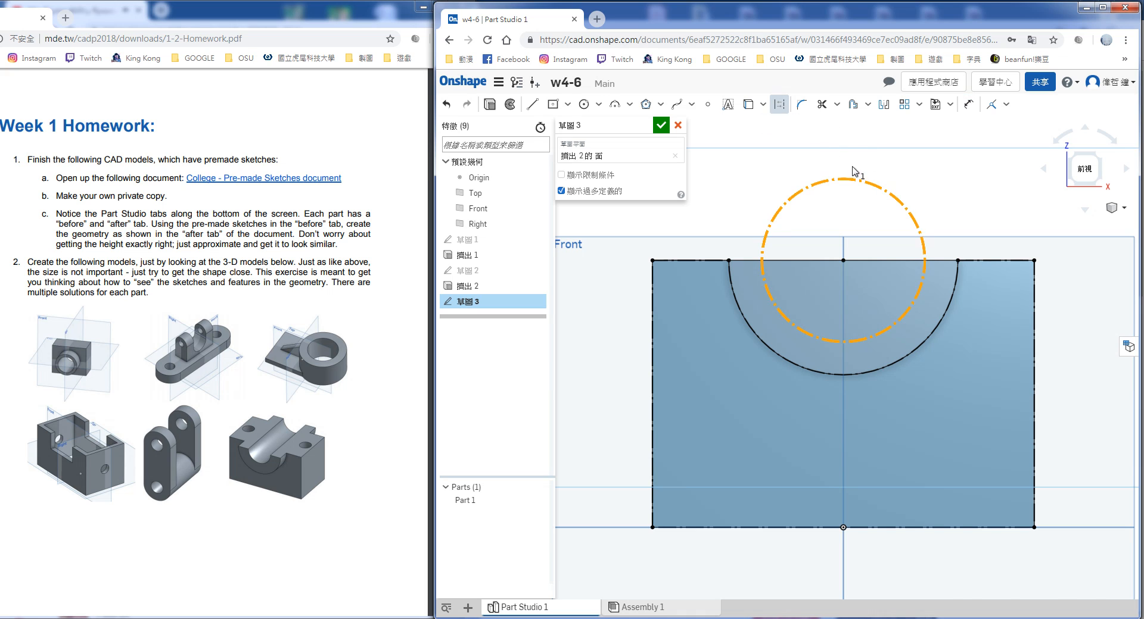
click(784, 107)
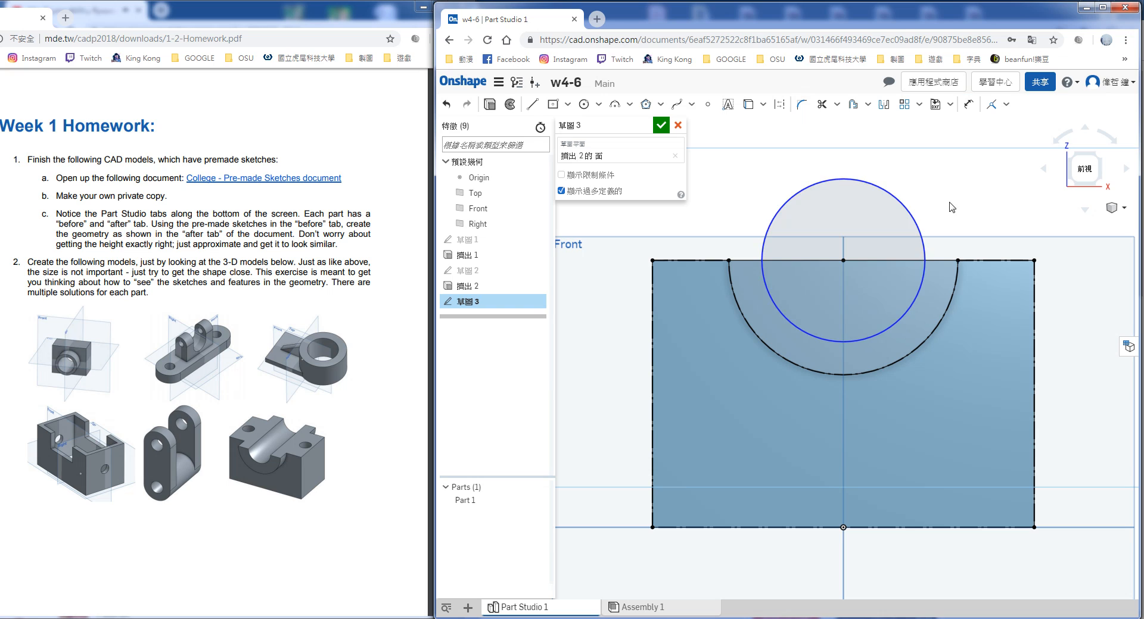
Dimension the circle's diameter as 30 mm
key(d)
click(908, 210)
click(924, 185)
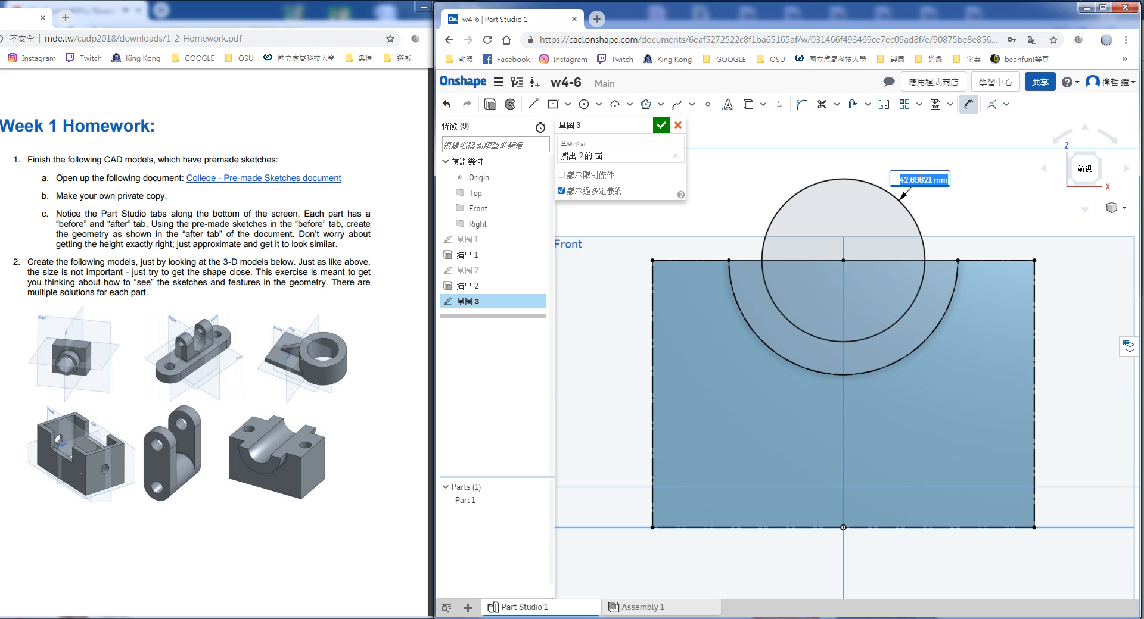
text(30)
key(Return)
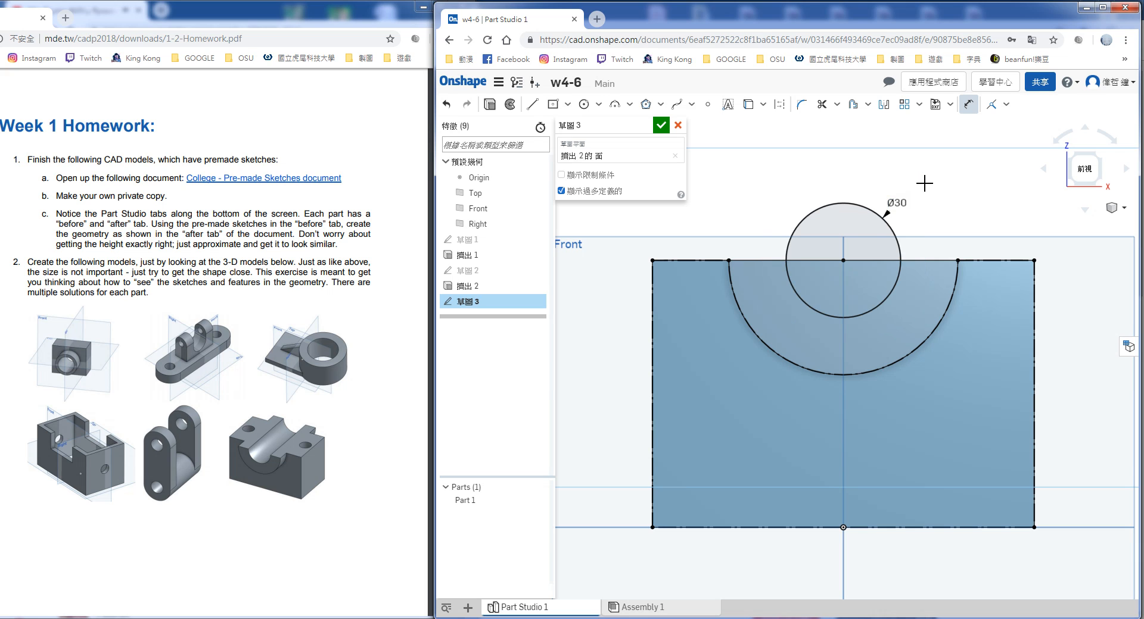
Extrude the 30 mm circle as a through-all removal to cut the rounded channel along the block
middle_drag(981, 271, 944, 288)
mouse_move(944, 288)
right_down()
mouse_move(932, 301)
mouse_move(876, 297)
right_up()
key(shift+e)
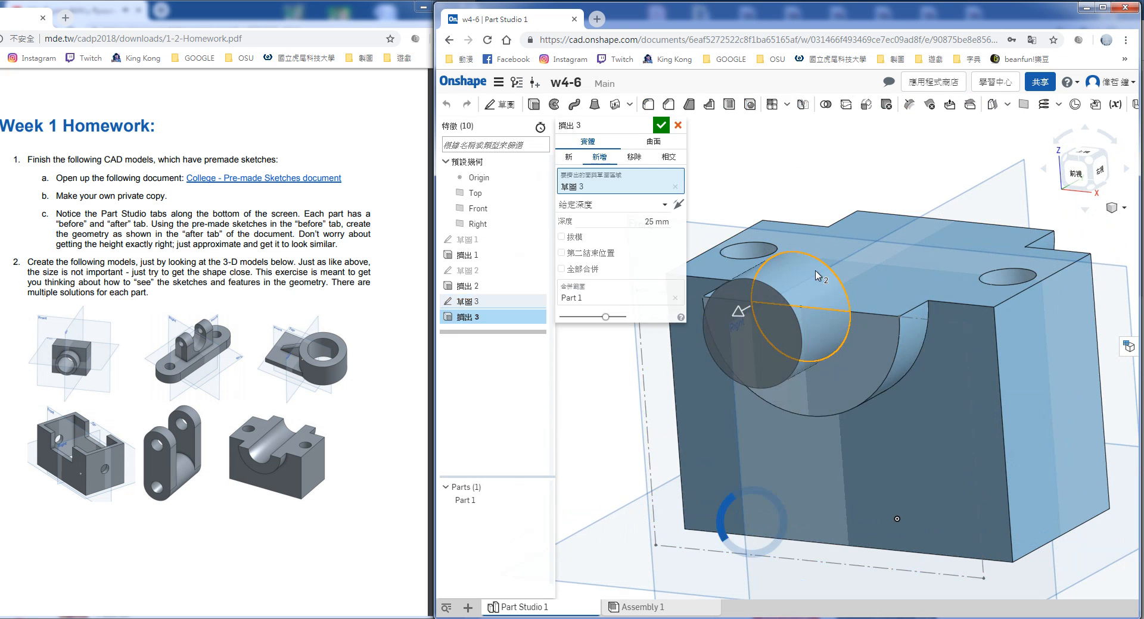
click(632, 160)
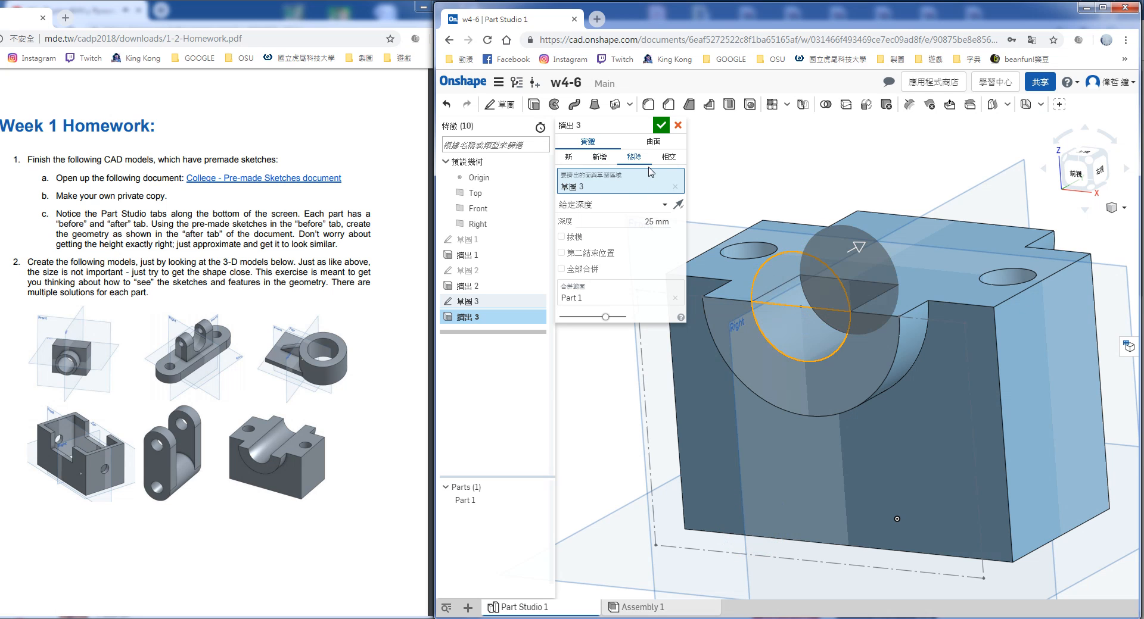
click(651, 208)
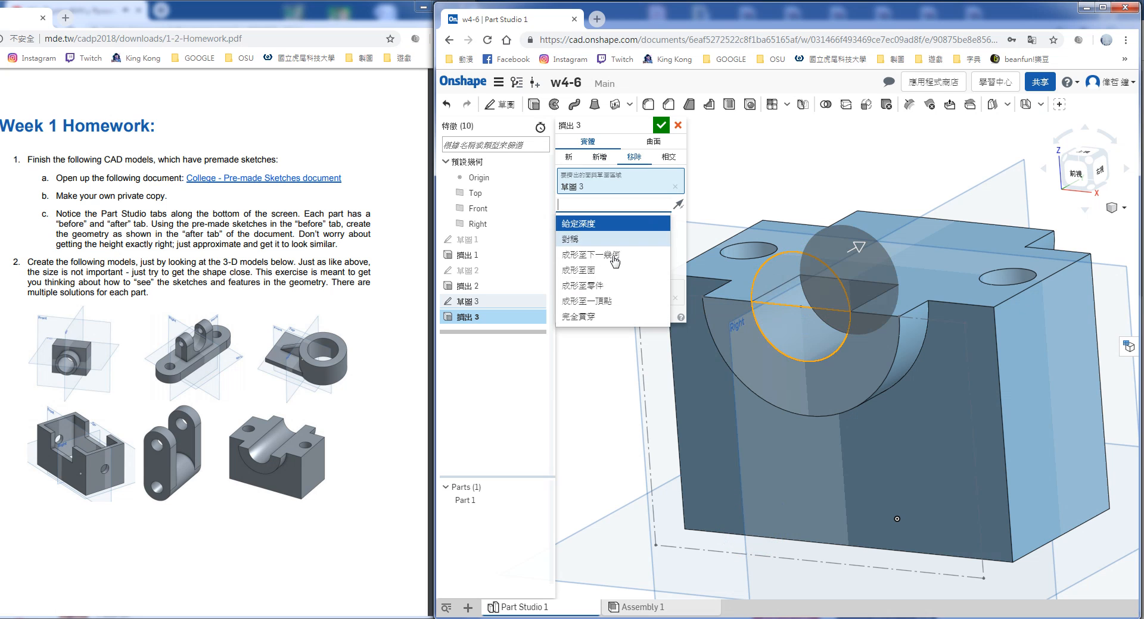
click(598, 315)
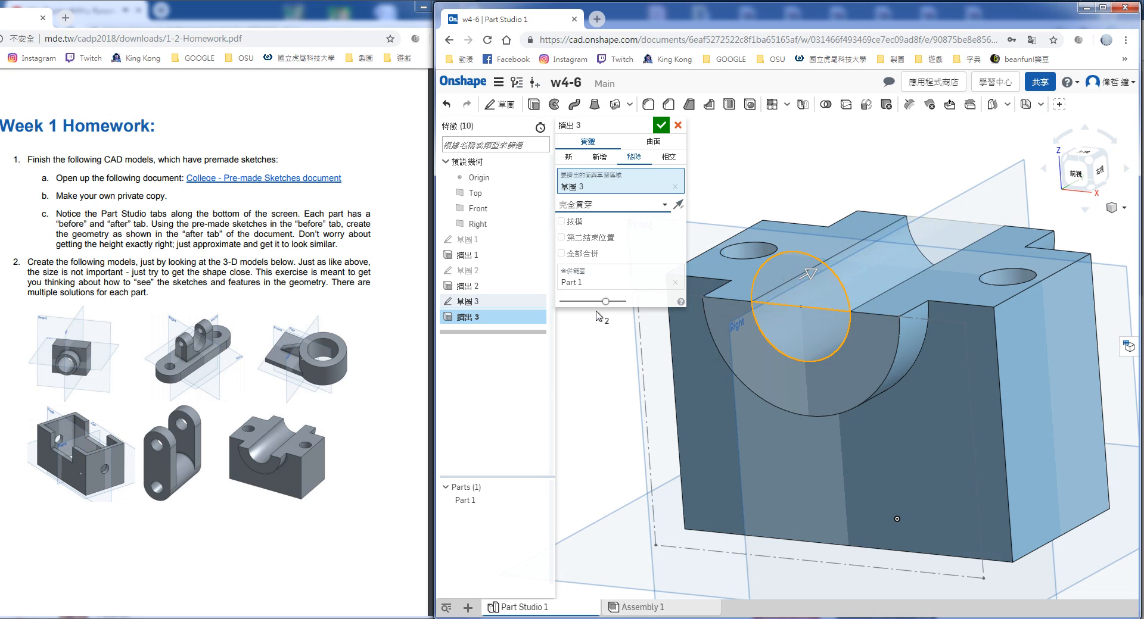
click(660, 125)
click(1084, 168)
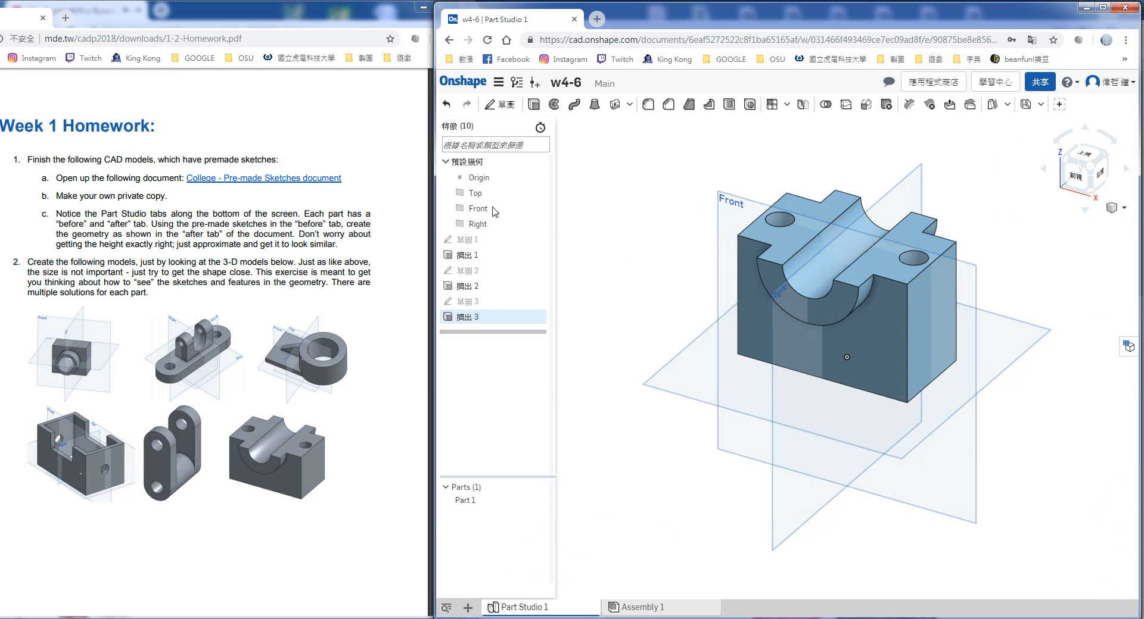
click(268, 618)
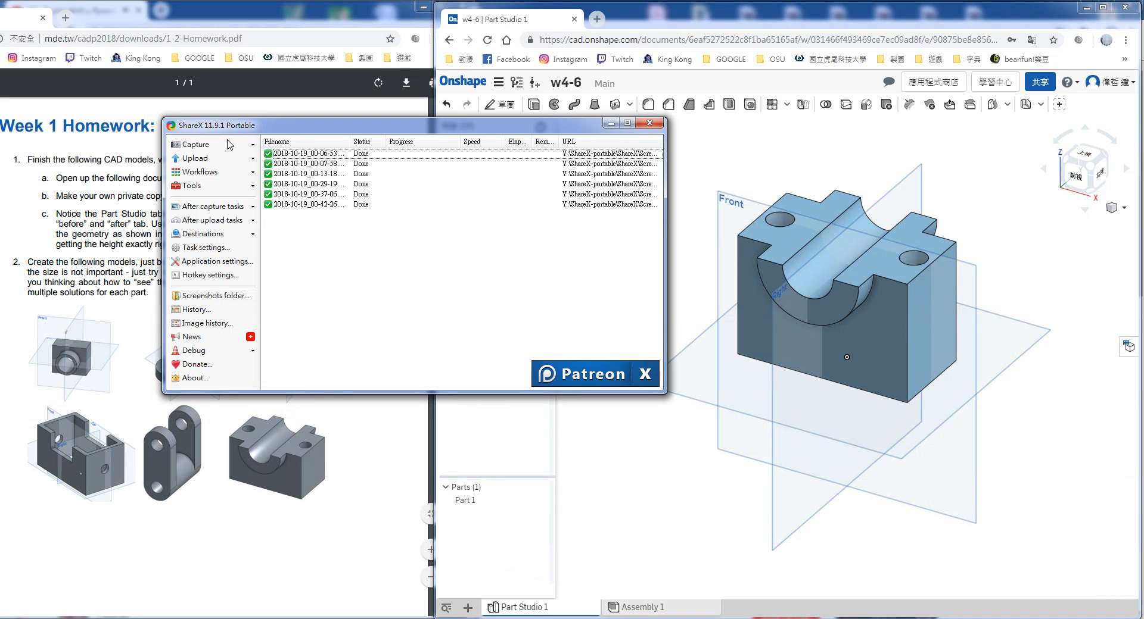